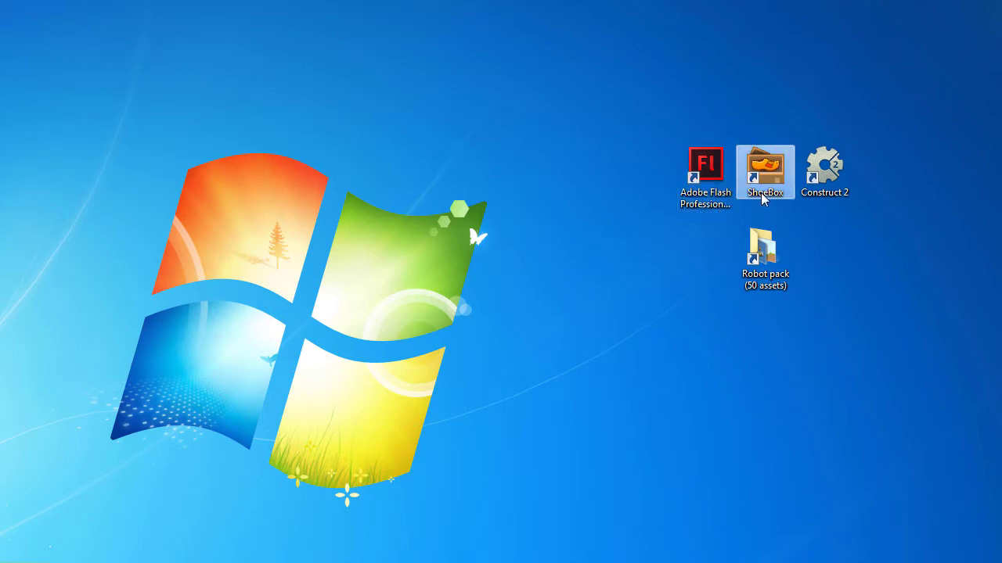
- Create a new ActionScript 3.0 document, Untitled-1, and show its empty library
left_click(828, 189)
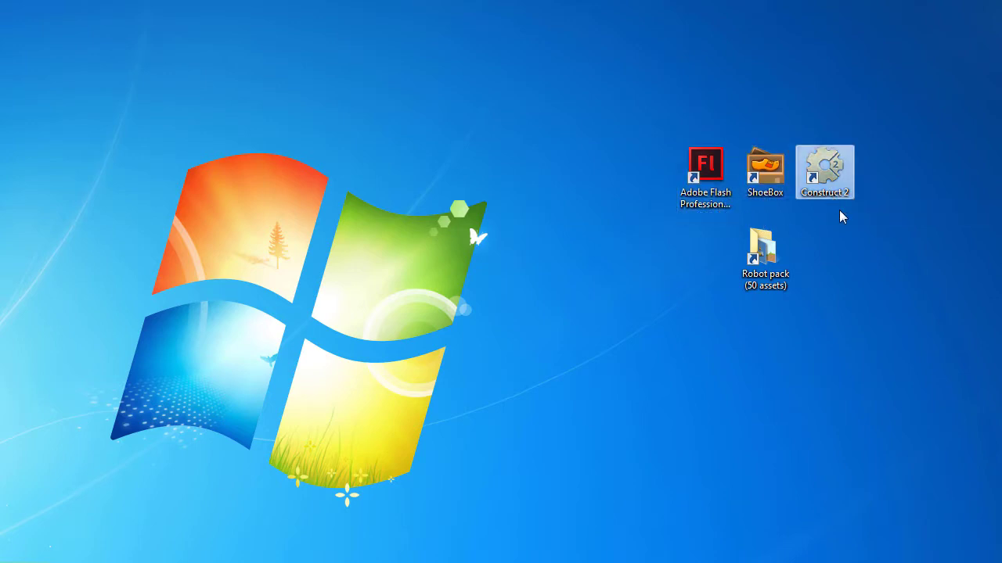
left_click(768, 274)
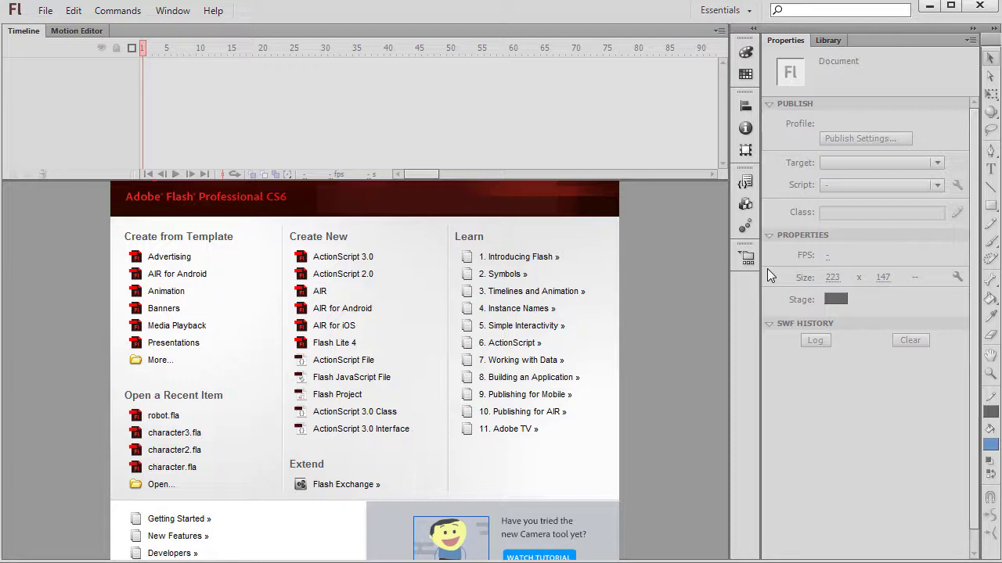
left_click(348, 258)
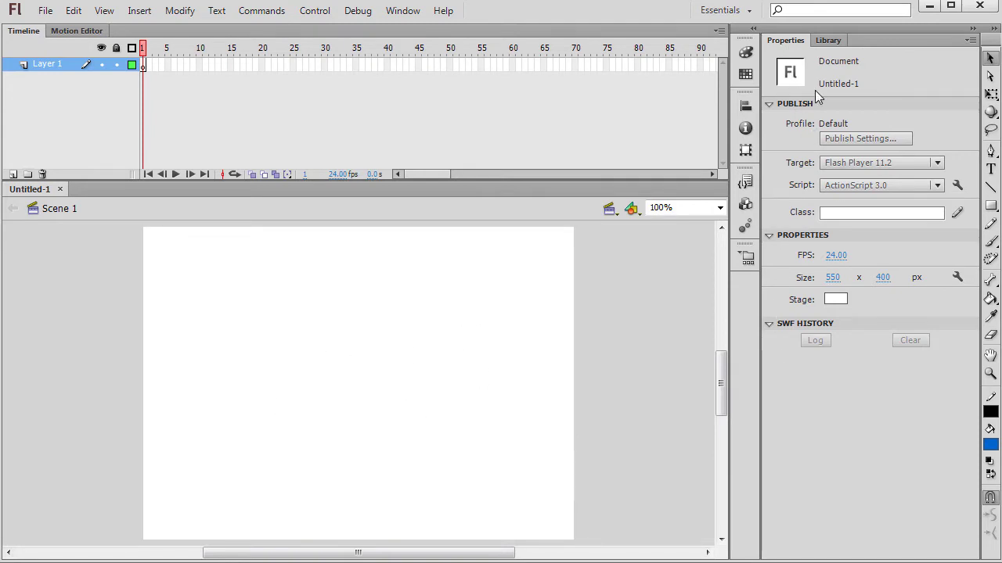
left_click(830, 42)
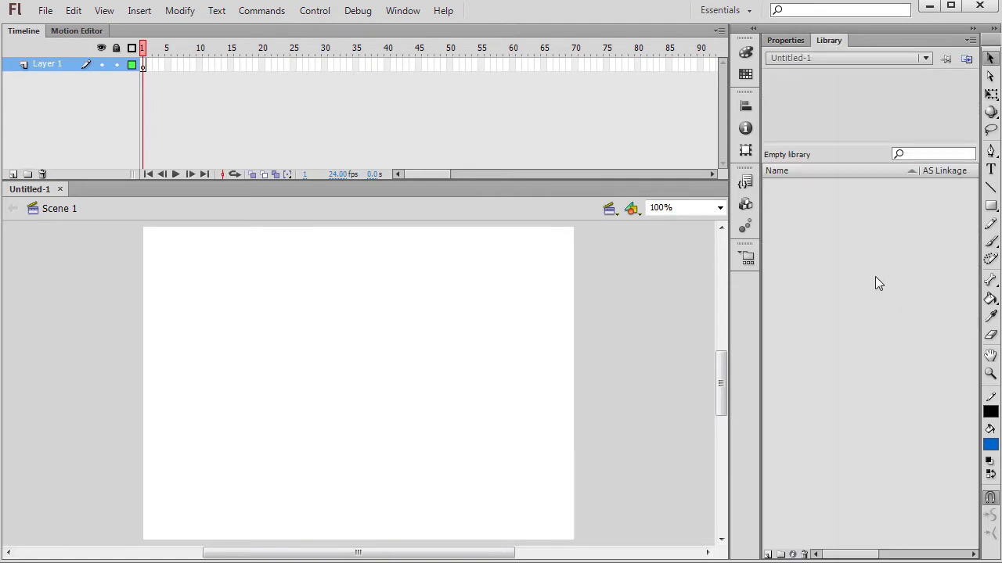
- In the Robot pack, open PNG > Side view and show the files as Medium Icons
key("alt+Tab")
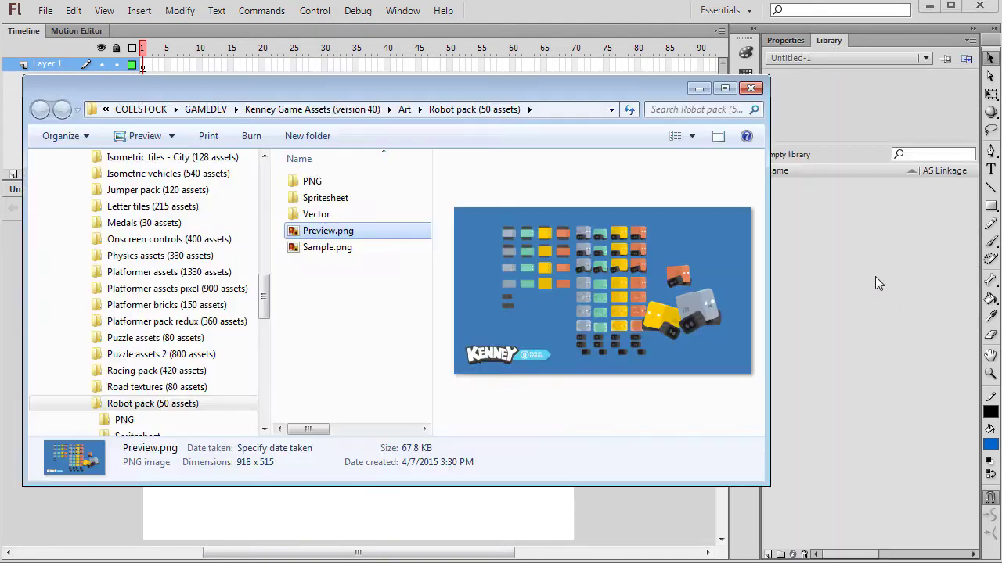
left_click(332, 249)
left_click(340, 231)
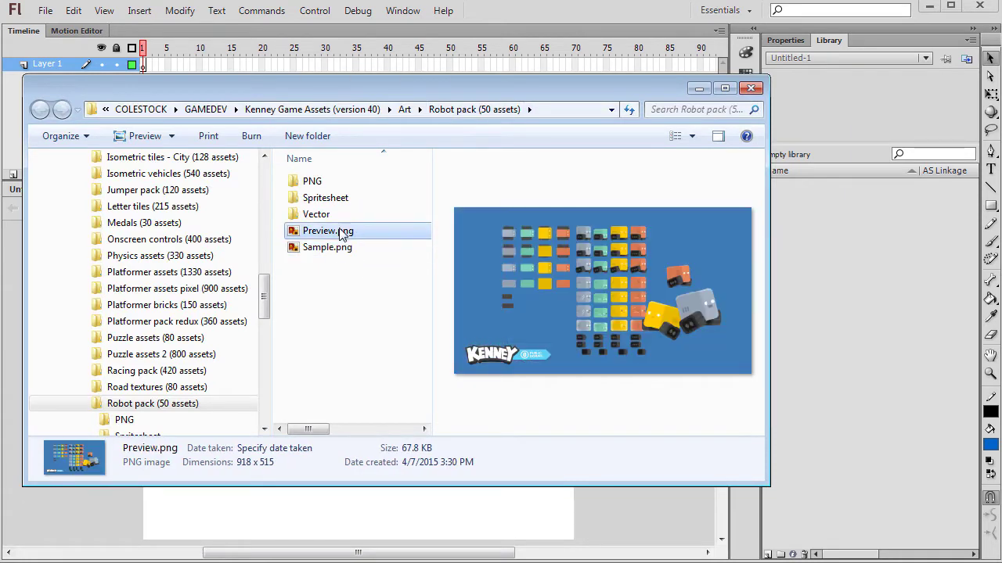
double_click(315, 183)
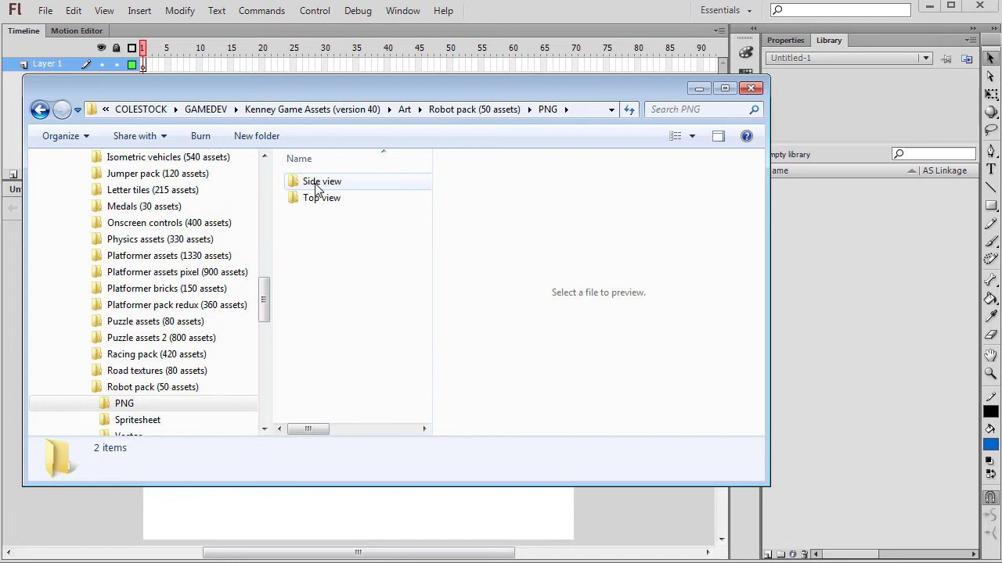
double_click(319, 183)
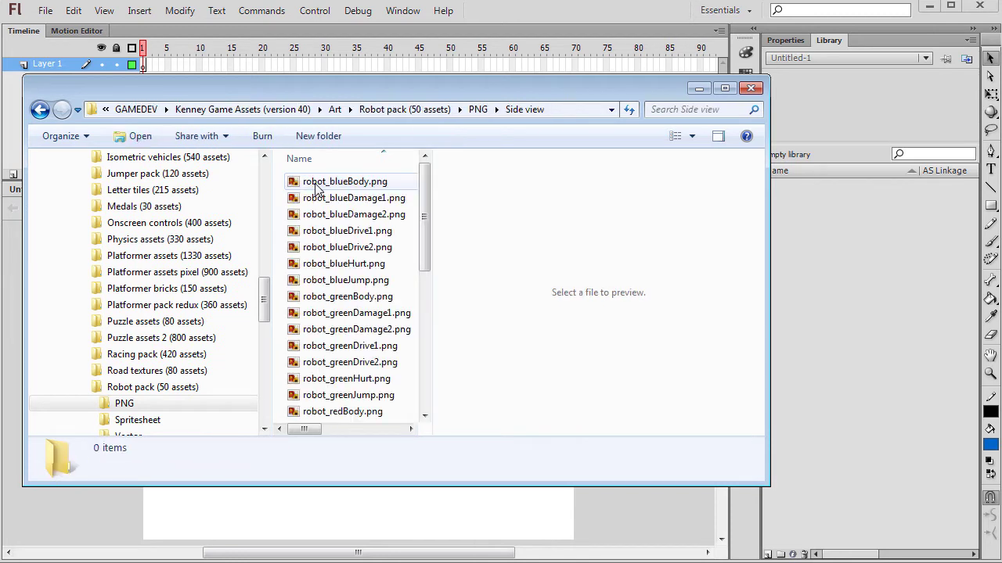
left_click(691, 137)
left_click(743, 61)
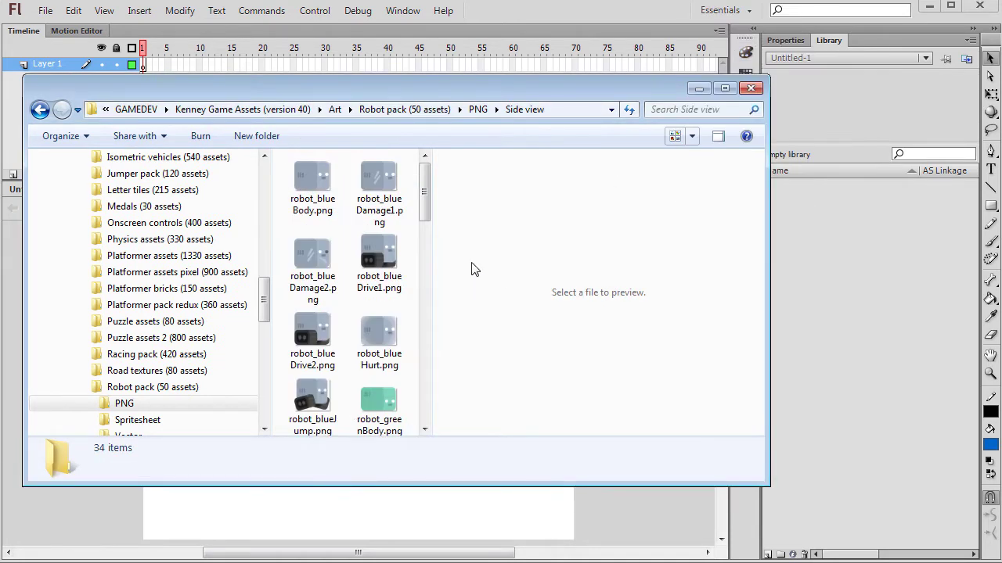
- Drag robot_redBody.png, tracks_back1.png and tracks_long1.png into the Flash Library panel, then close Explorer
left_click_drag(427, 196, 423, 296)
left_click(309, 231)
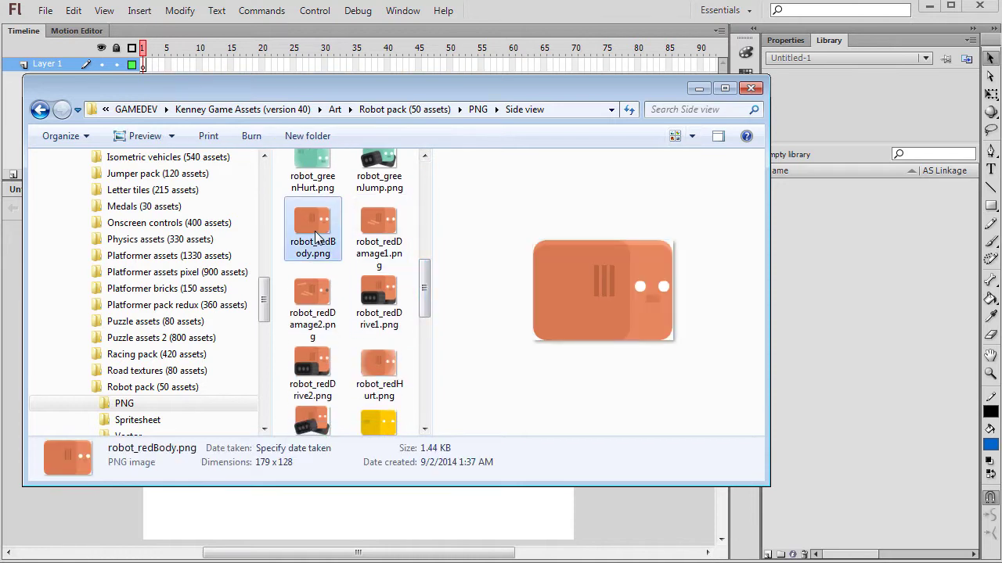
left_click_drag(423, 288, 410, 384)
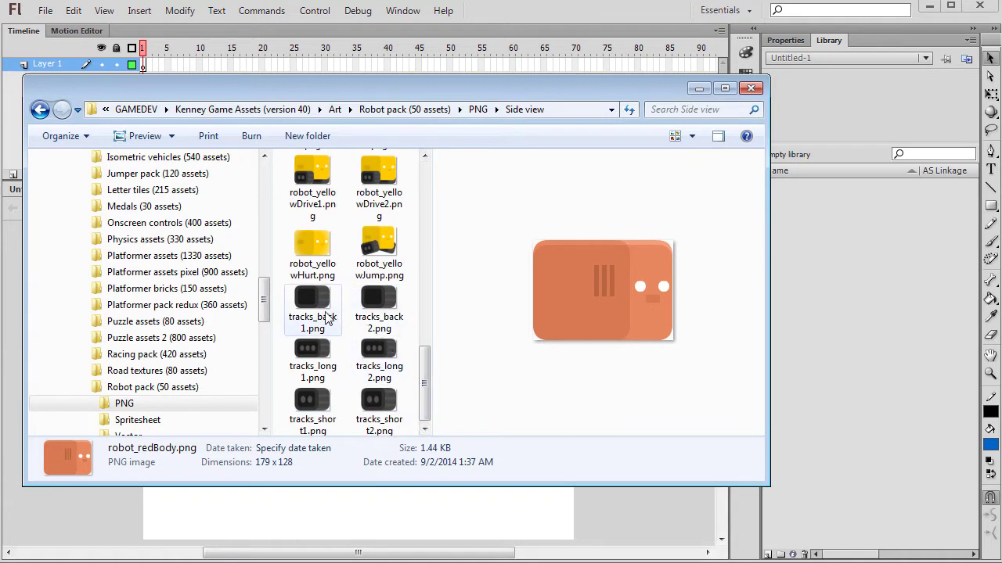
left_click(319, 307, "ctrl")
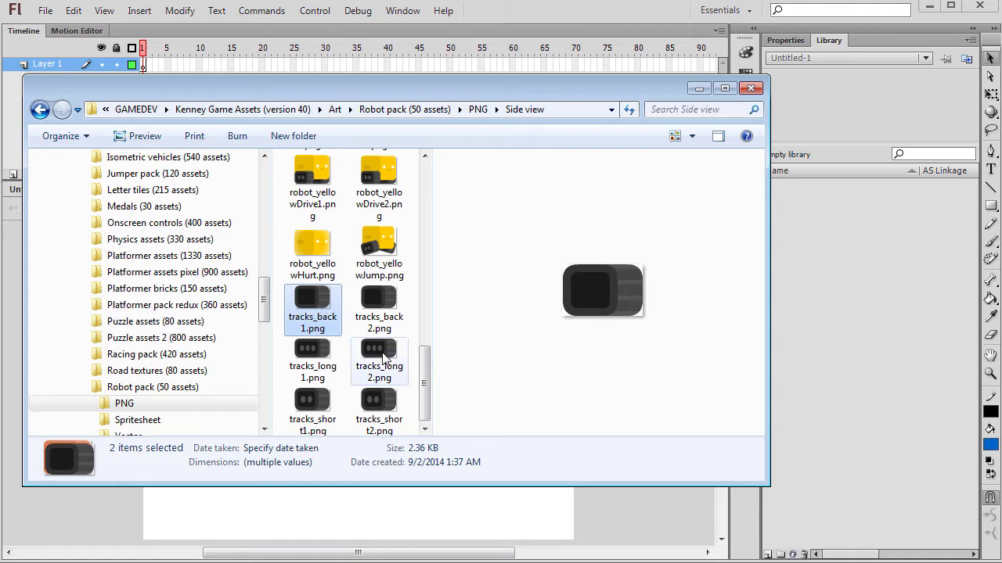
left_click(335, 356, "ctrl")
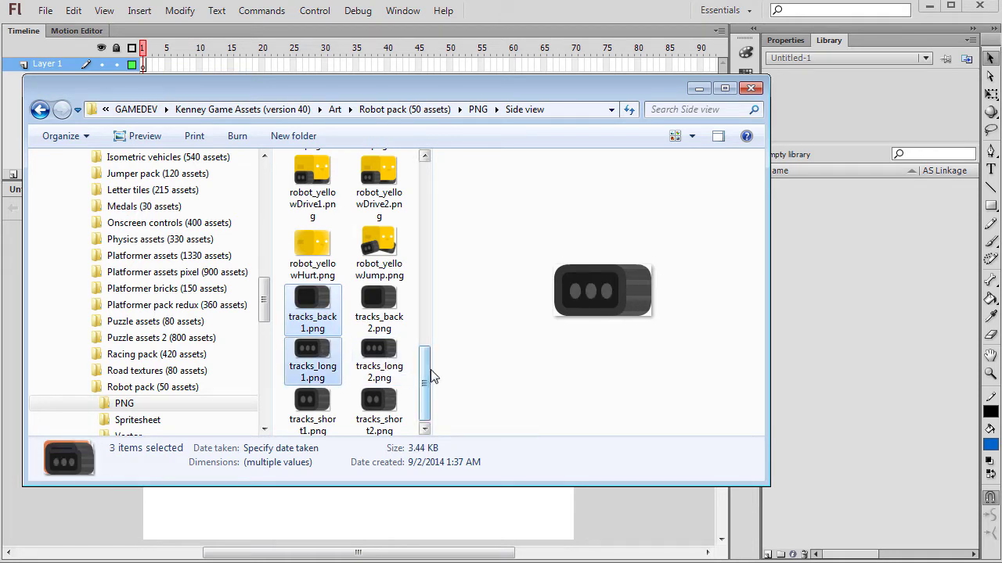
left_click_drag(425, 368, 450, 311)
scroll(450, 305, "up", 2)
left_click_drag(312, 181, 842, 320)
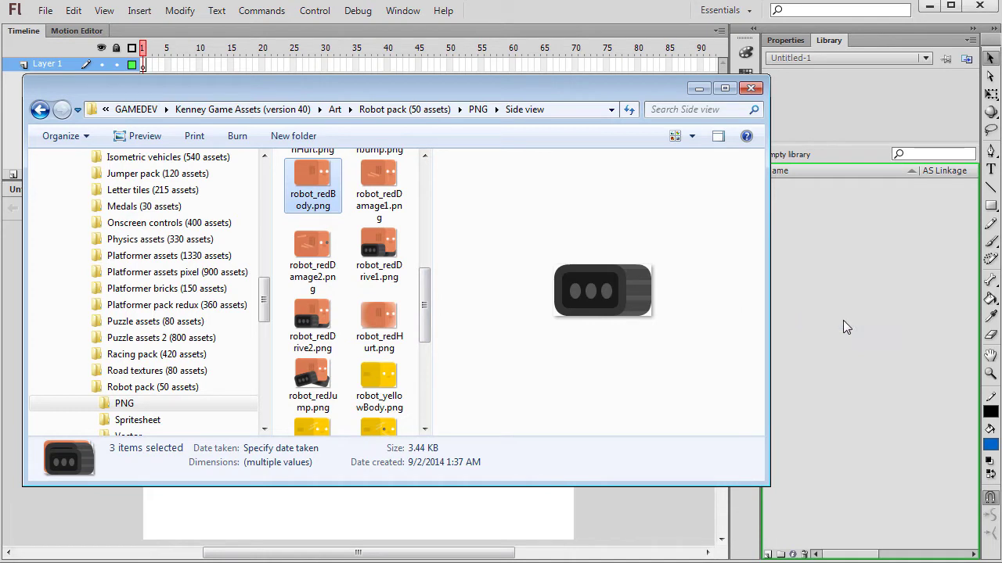
left_click(750, 87)
- Rename Layer 1 to body and add a layer named back below it
left_click(833, 186)
left_click(828, 215)
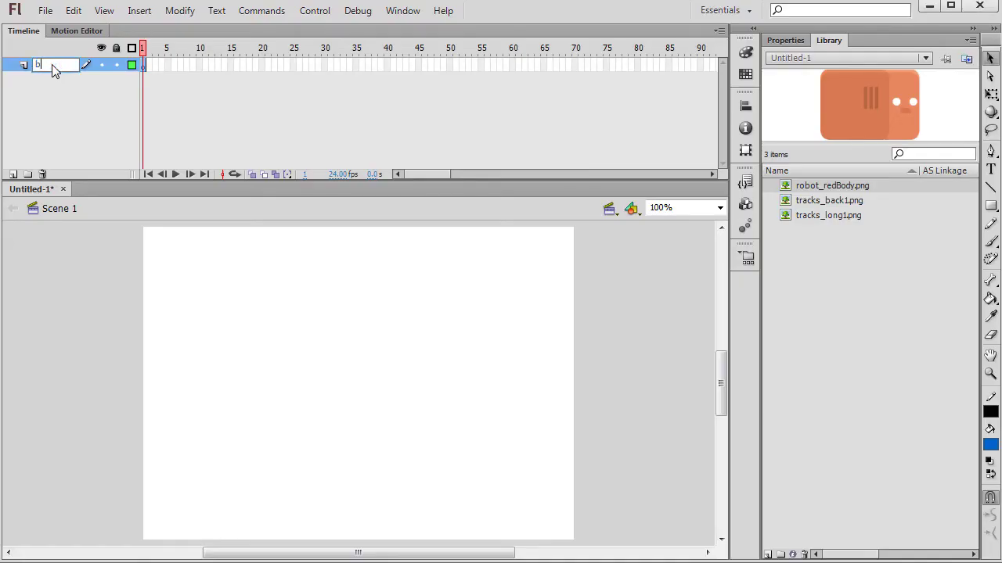
type("ody")
key("Return")
left_click(13, 174)
double_click(52, 66)
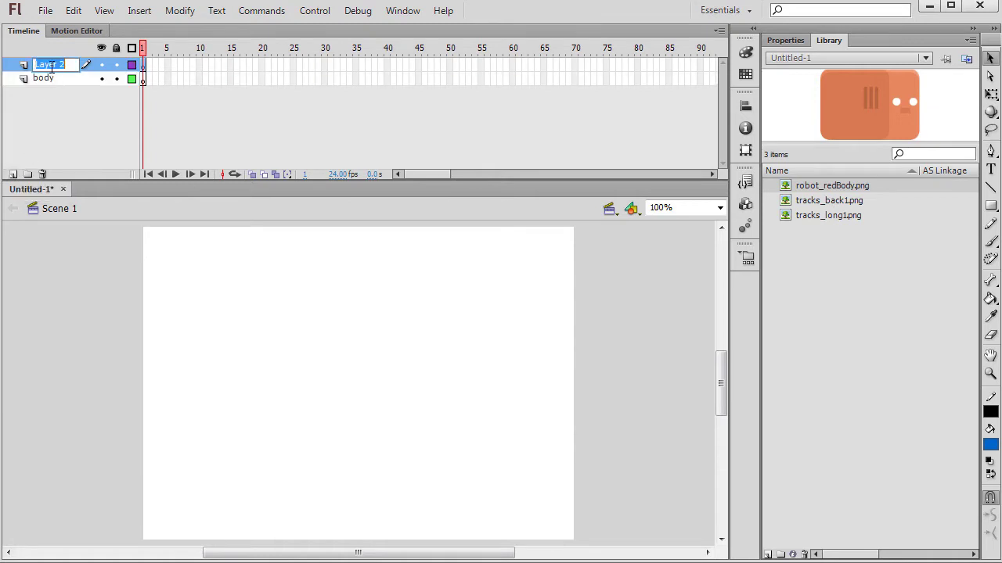
type("back")
key("Return")
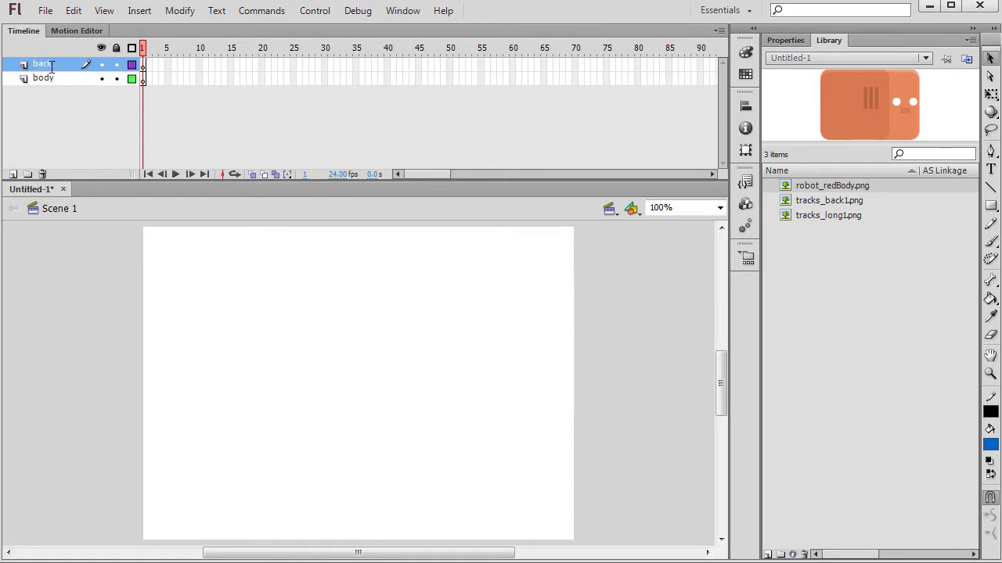
left_click_drag(52, 65, 45, 85)
- Add a layer named front and order the layers front, body, back
left_click(13, 173)
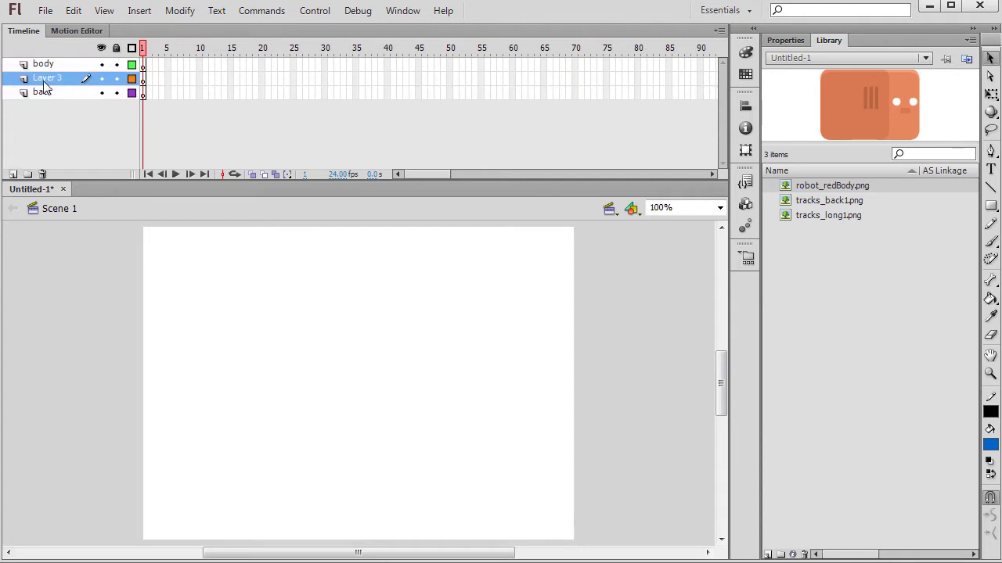
double_click(45, 79)
type("front")
key("Return")
left_click_drag(43, 64, 67, 86)
- Place the red robot body, the long tracks on front, and the back tracks on back
left_click_drag(824, 186, 353, 351)
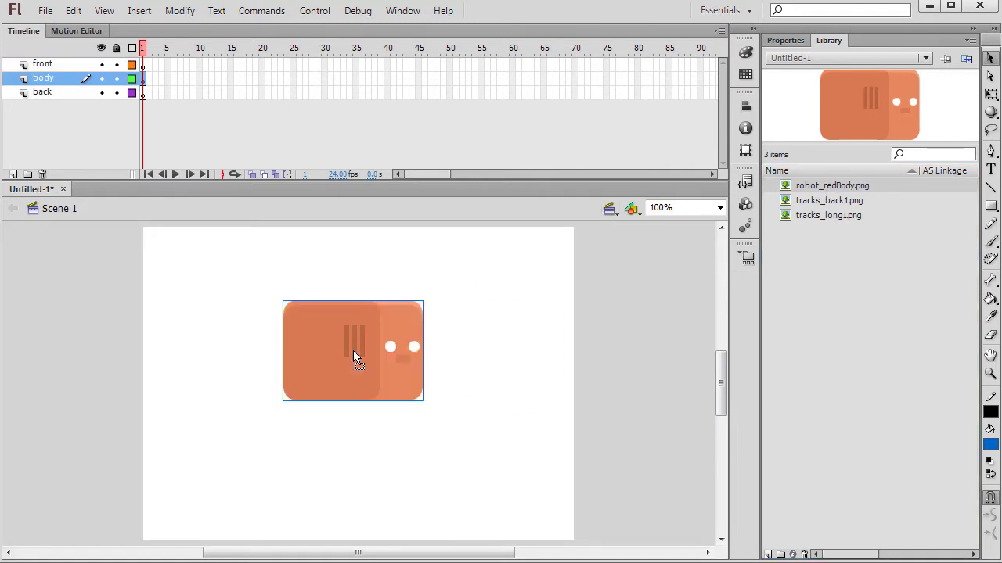
left_click(48, 66)
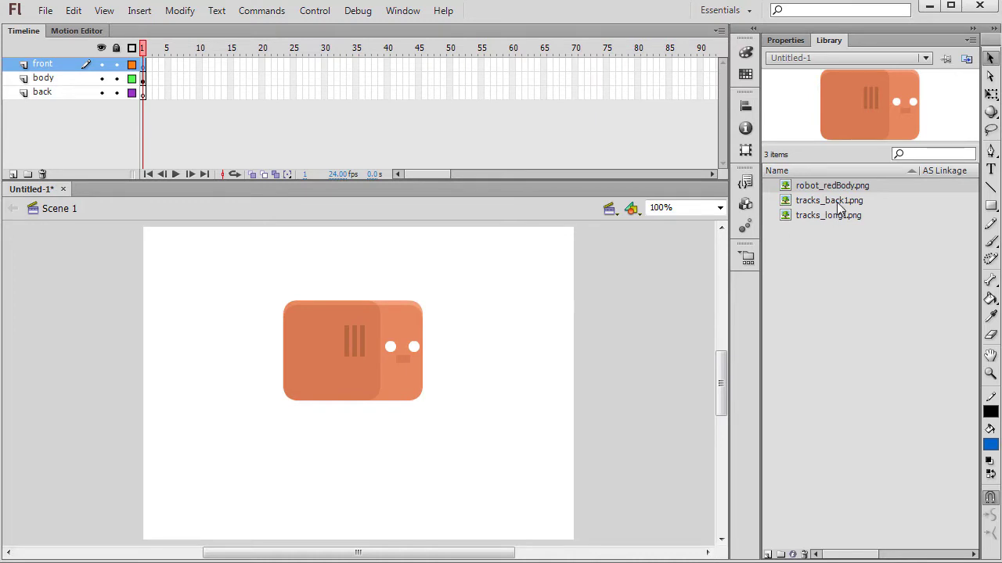
left_click_drag(835, 215, 319, 405)
left_click(65, 92)
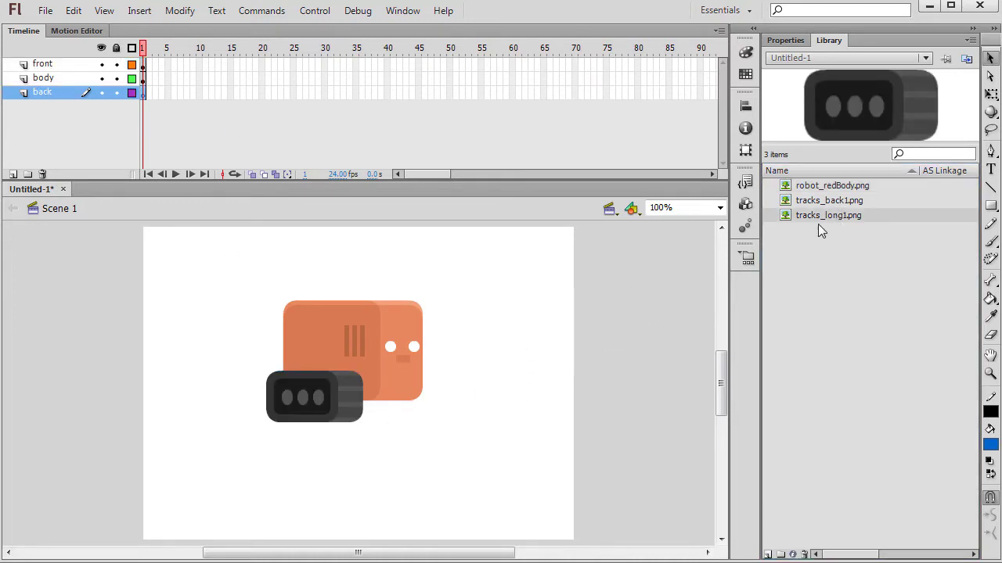
left_click_drag(849, 200, 420, 417)
- Align both tracks along their bottom edges
left_click(331, 419, "shift")
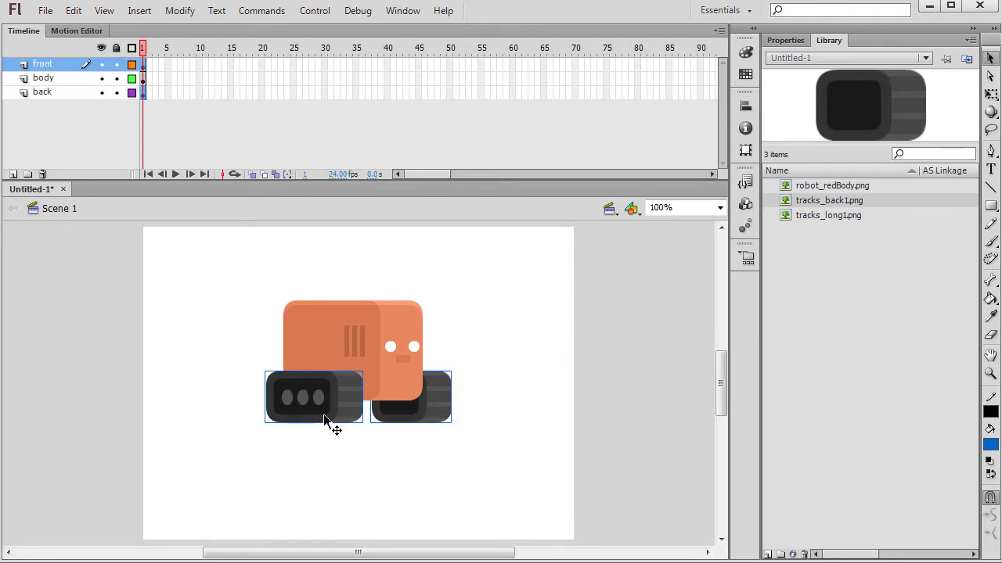
left_click(261, 11)
mouse_move(182, 11)
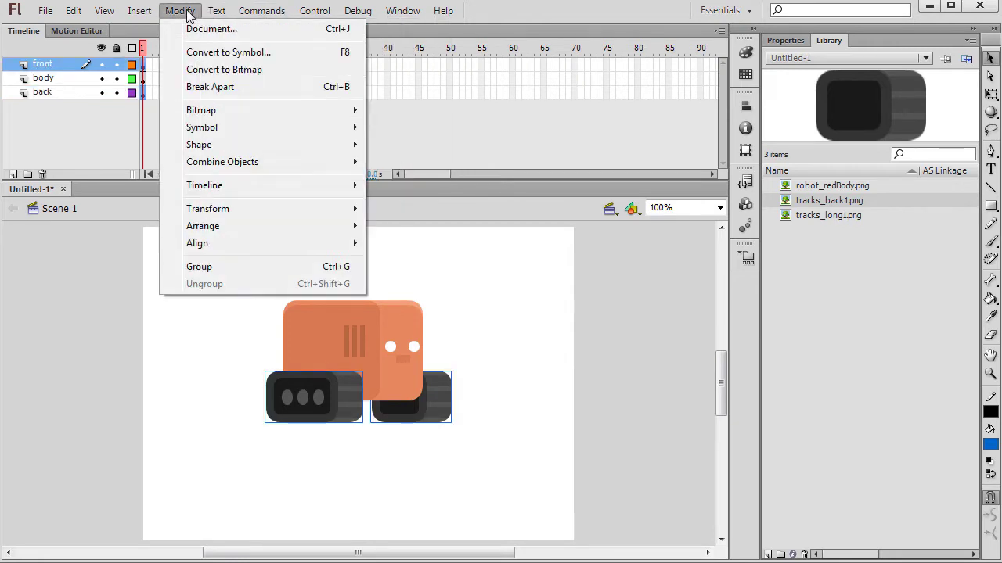
mouse_move(230, 210)
mouse_move(308, 239)
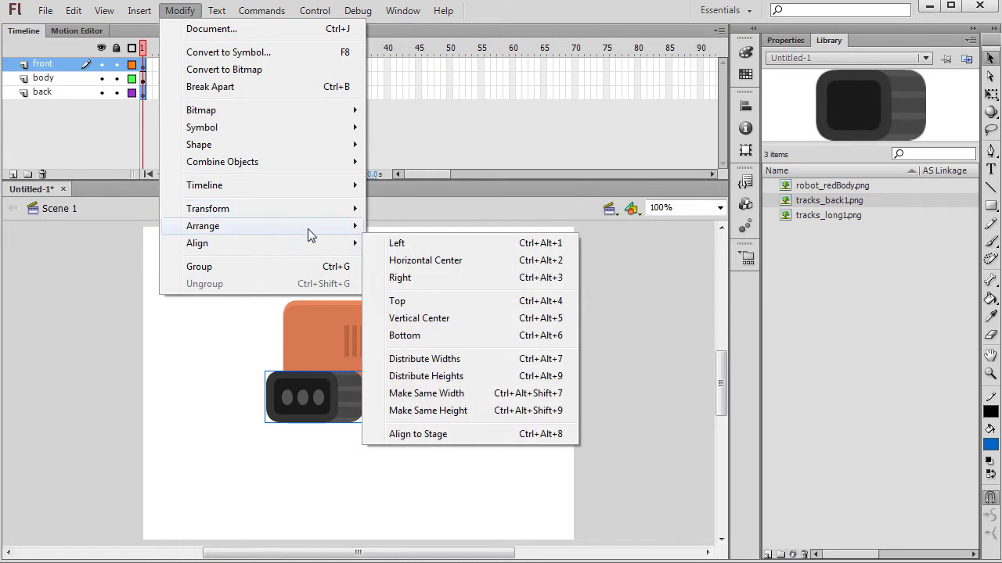
left_click(414, 336)
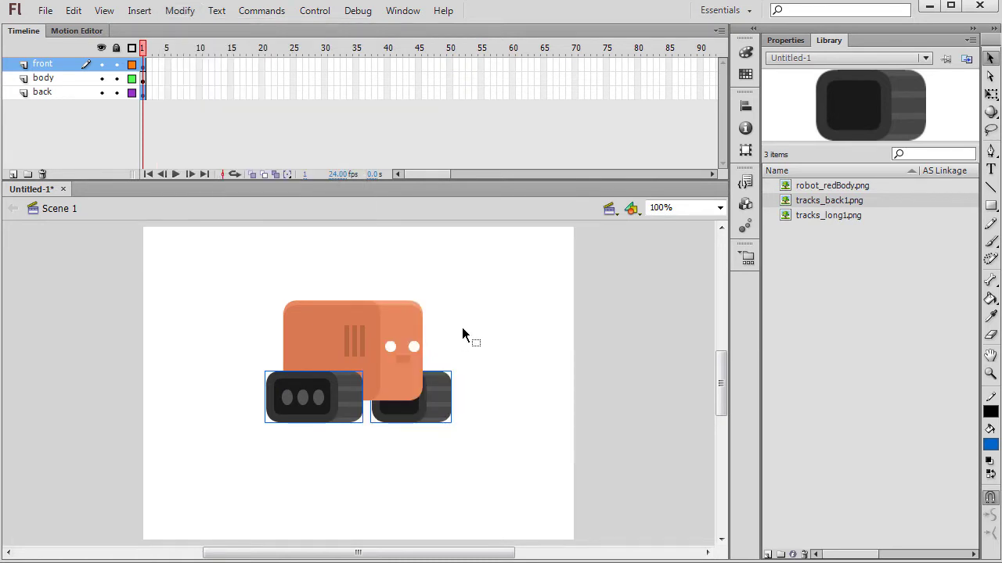
- Toggle outline view off on all layers so the artwork is filled, and select the back track
left_click(132, 64)
left_click(132, 78)
left_click(132, 92)
left_click(132, 91)
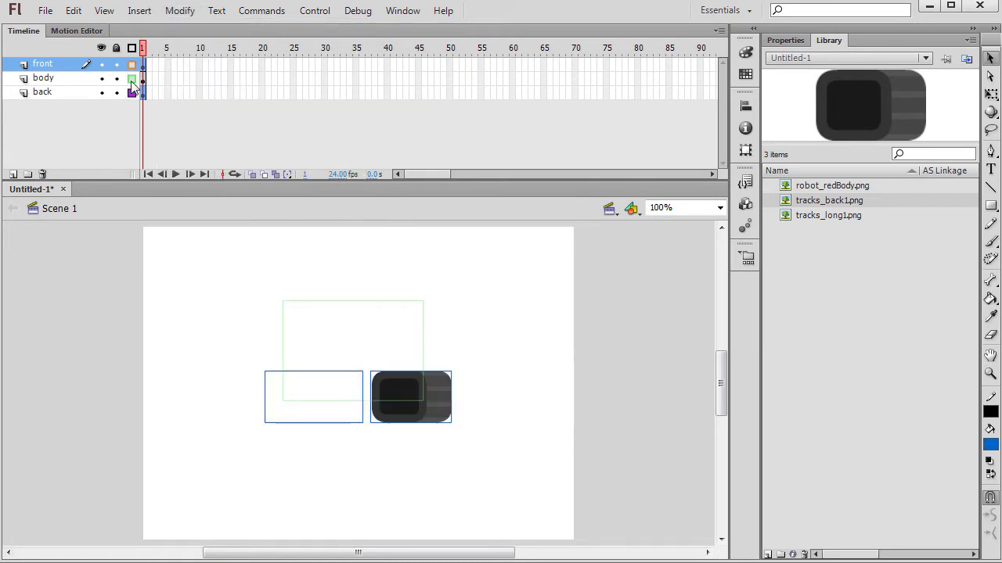
left_click(132, 78)
left_click(131, 64)
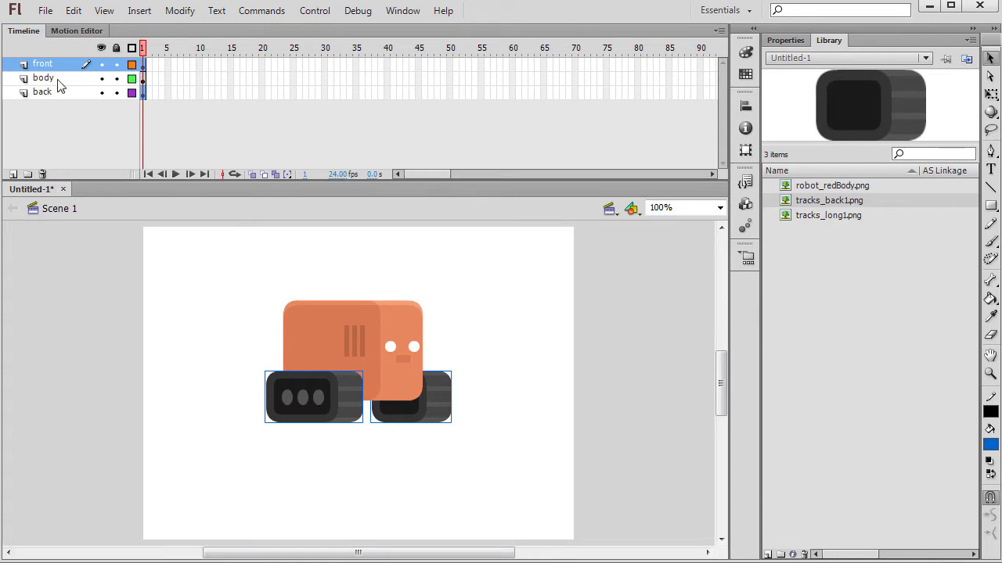
left_click(141, 93)
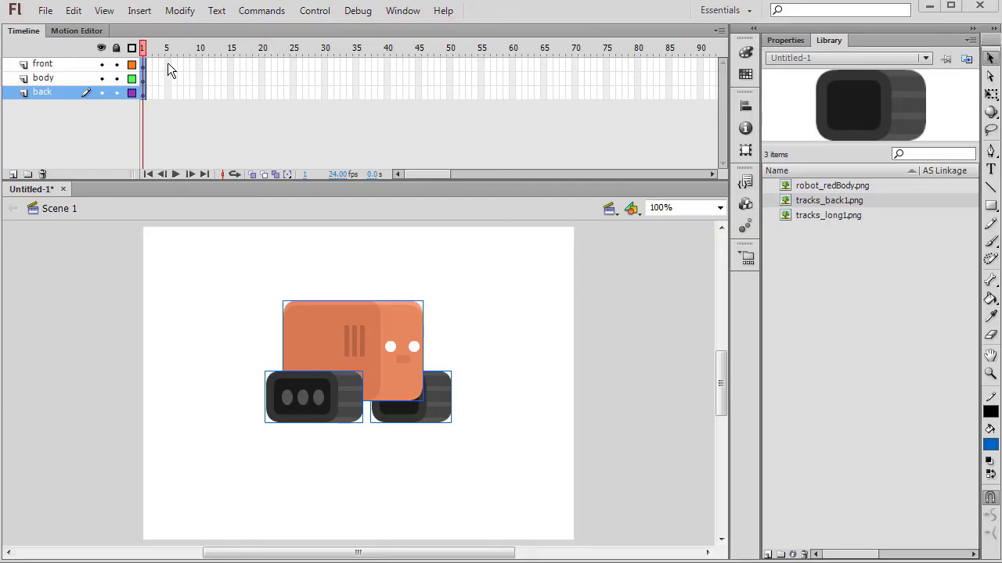
- Insert keyframes at frame 5 on all layers and nudge the tracks closer together
left_click_drag(168, 64, 168, 95)
right_click(168, 95)
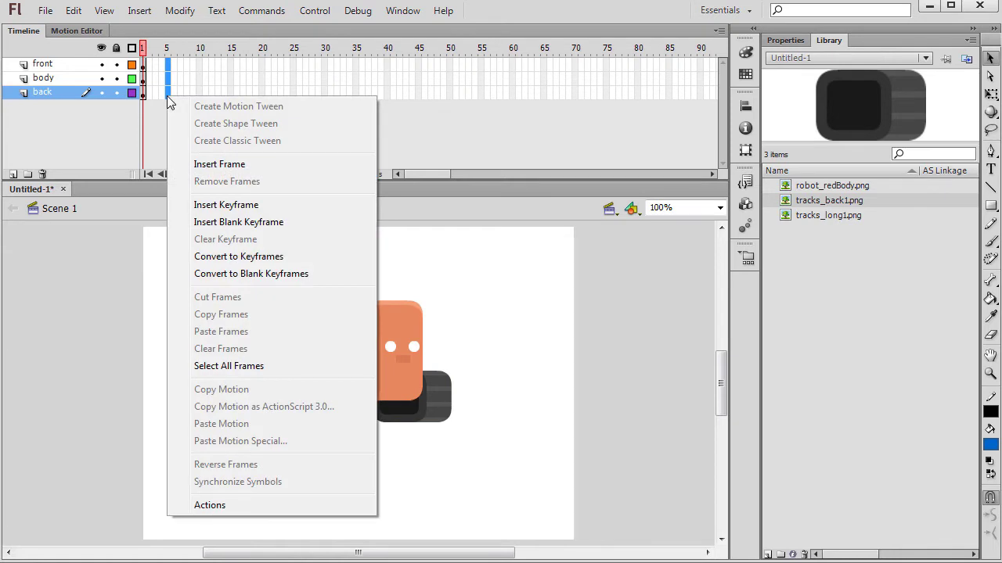
left_click(222, 205)
left_click(83, 67)
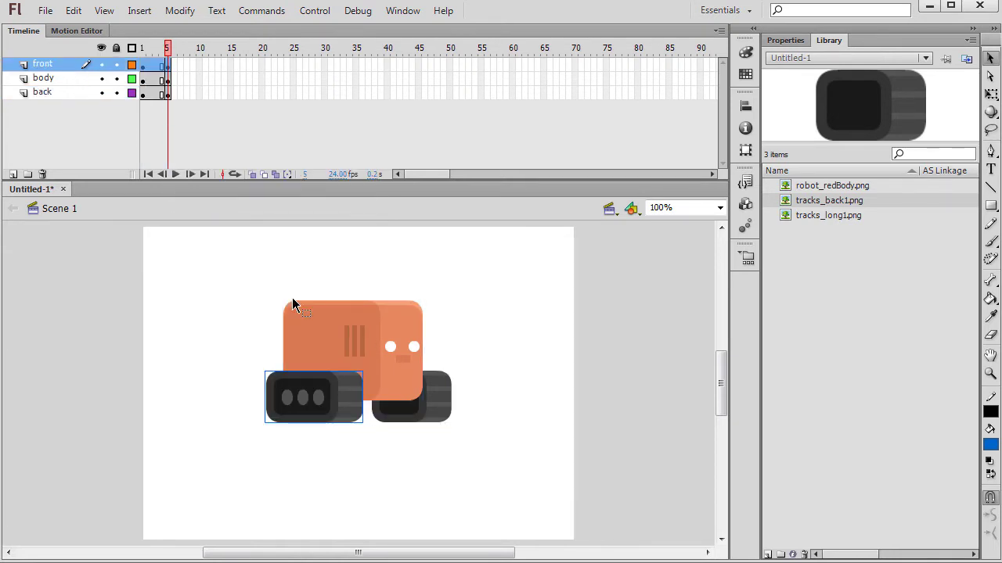
key("Right")
key("Right")
key("Right")
key("Right")
key("Right")
key("Right")
key("Right")
key("Right")
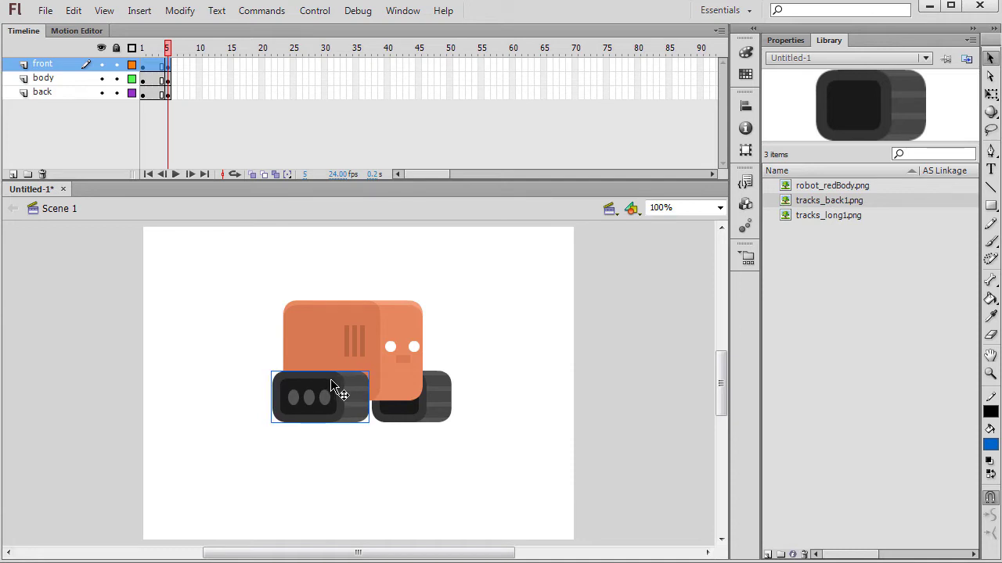
key("Right")
key("Right")
key("Right")
key("Right")
key("Right")
key("Right")
key("Right")
key("Right")
key("Right")
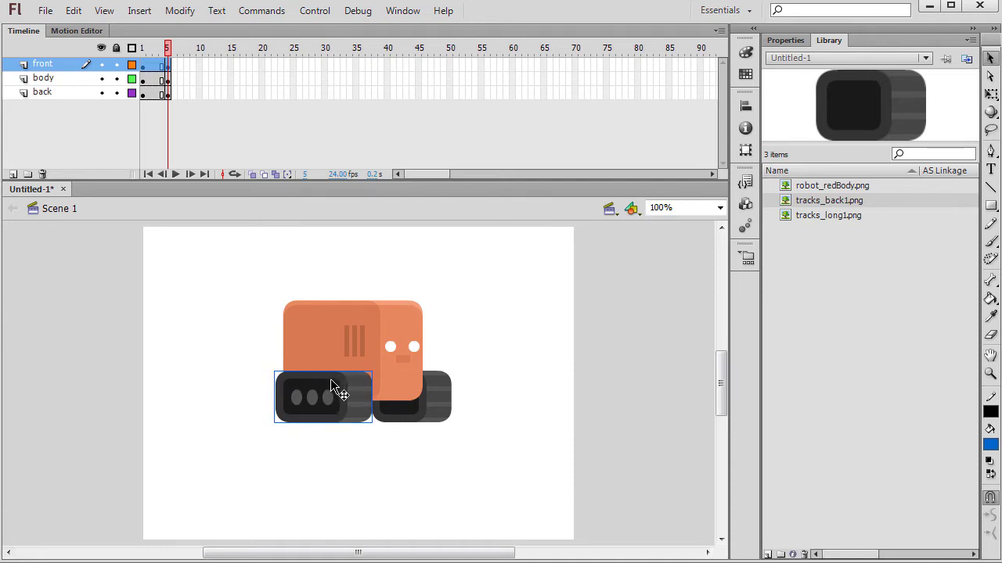
key("Right")
key("Right")
key("Right")
key("Right")
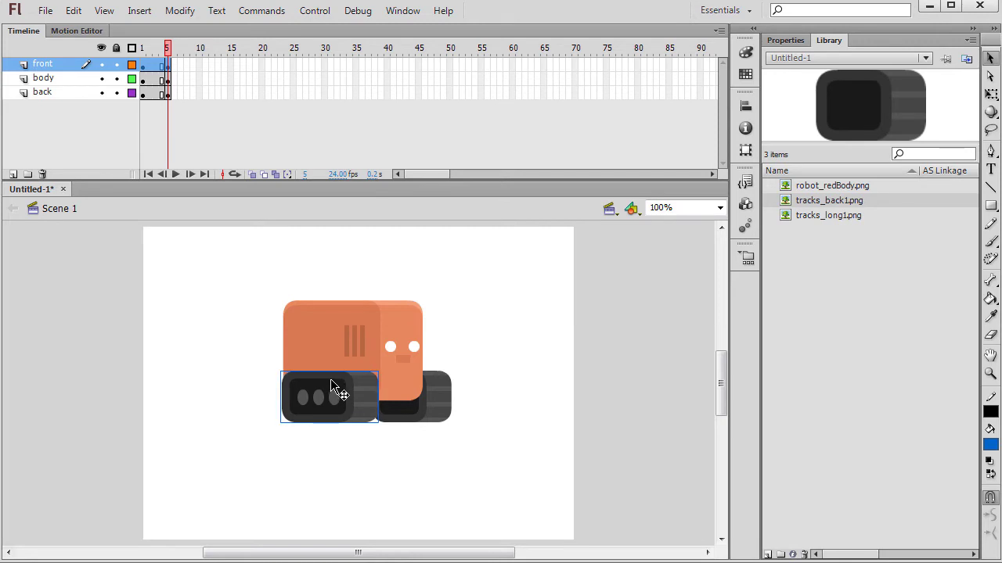
left_click(52, 94)
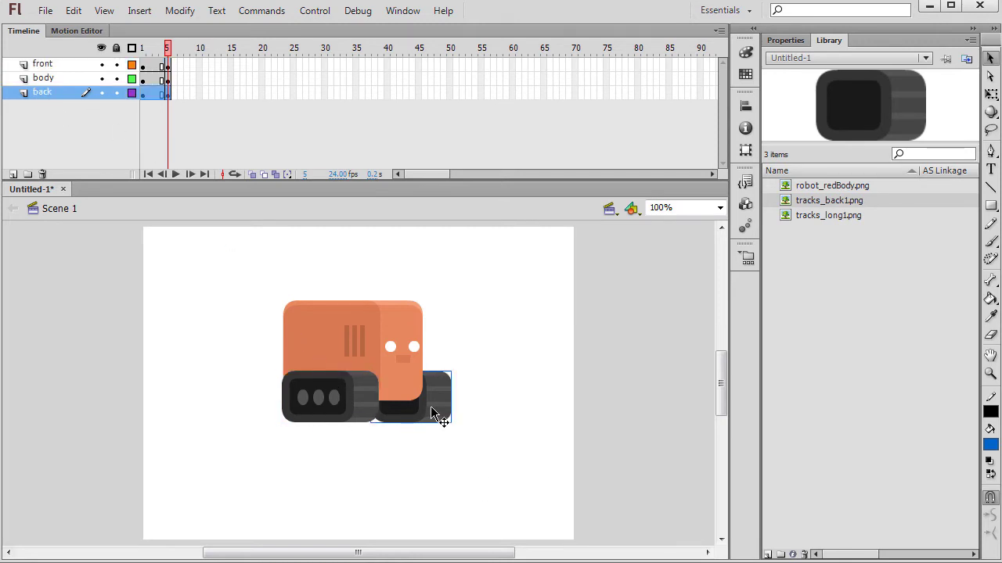
key("Left")
key("Left")
key("Left")
key("Left")
key("Left")
key("Left")
key("Left")
key("Left")
key("Left")
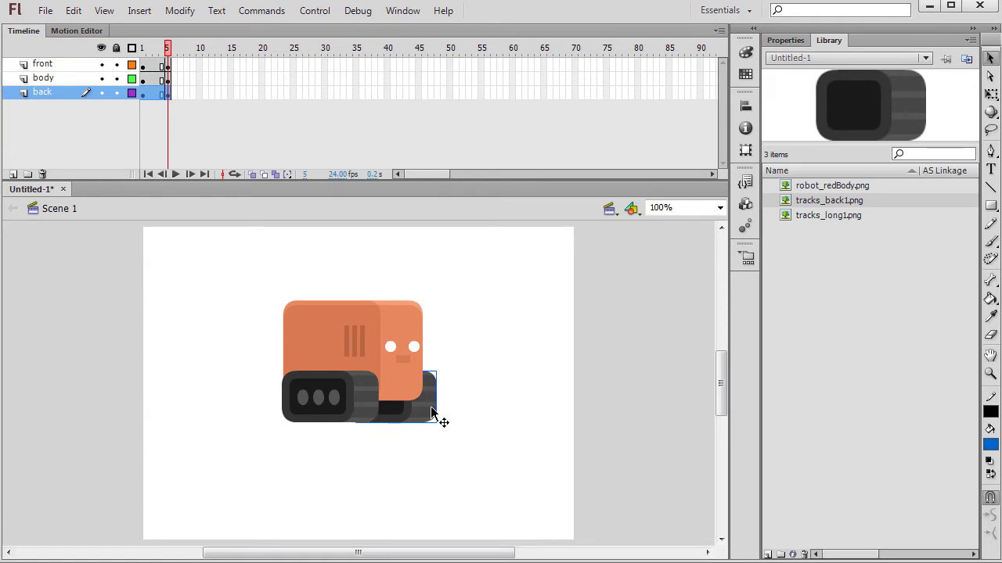
- Create classic tweens between frames 1 and 5 on all three layers
left_click_drag(160, 66, 161, 94)
right_click(160, 99)
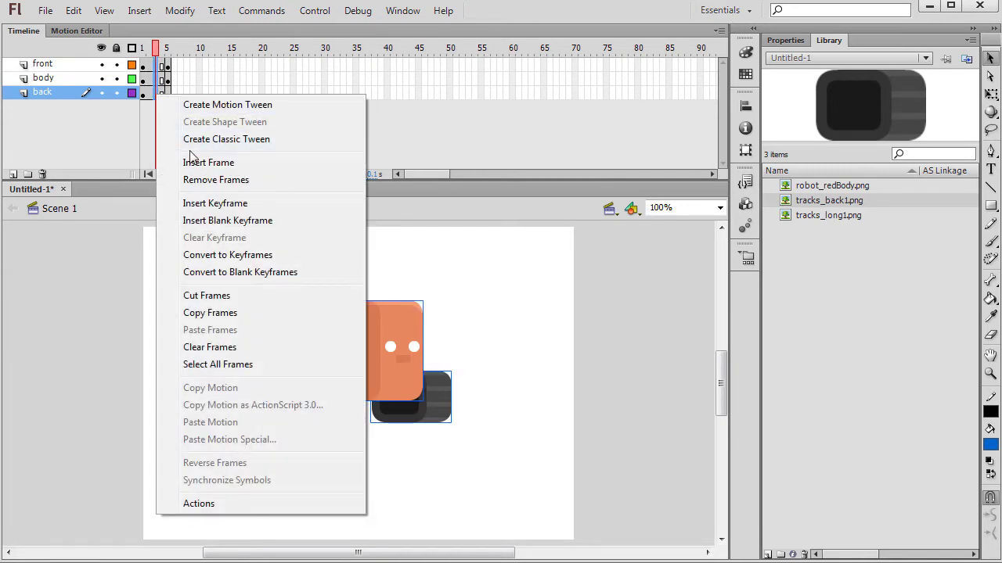
left_click(194, 140)
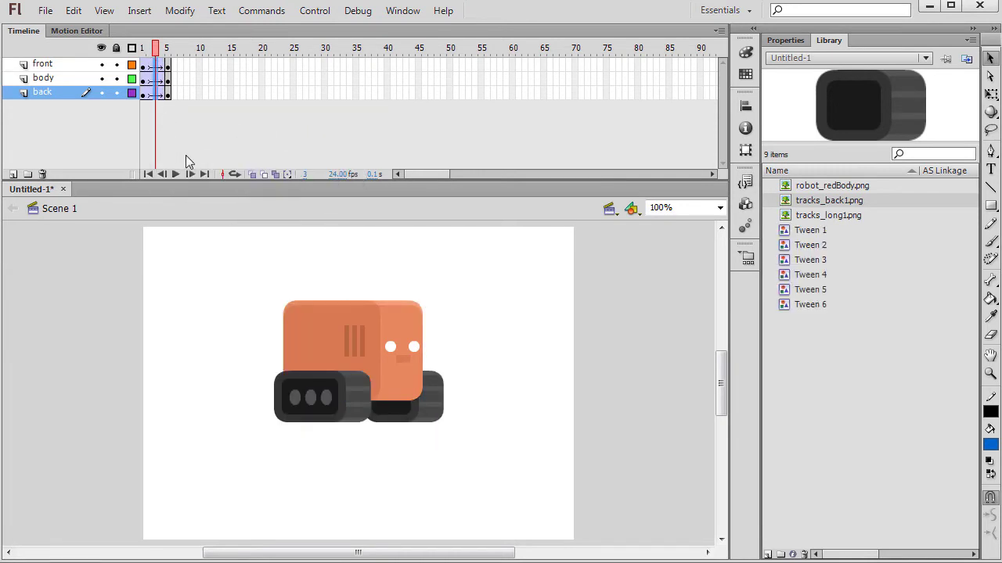
- Insert keyframes at frame 10 on all three layers
left_click_drag(149, 57, 166, 113)
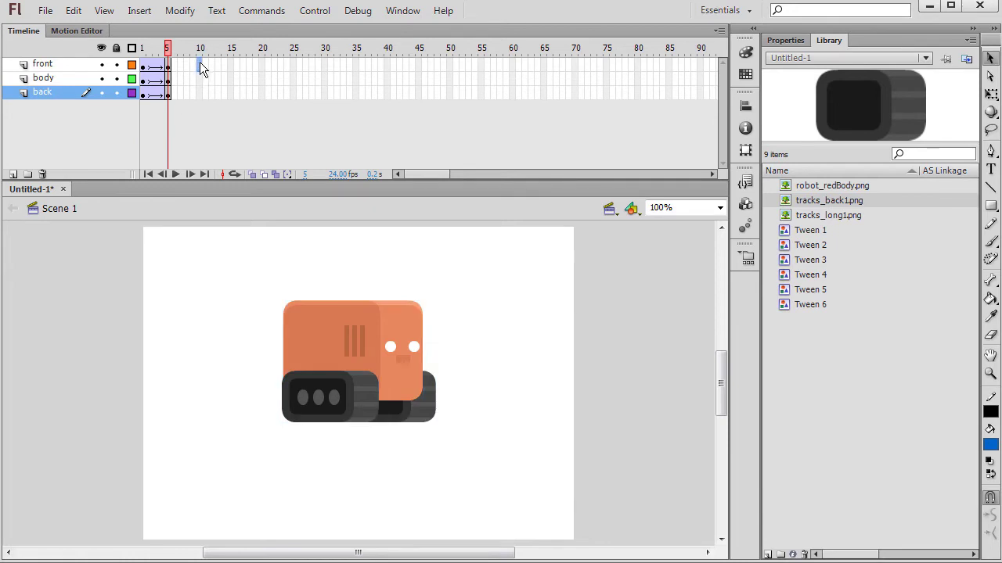
right_click(199, 91)
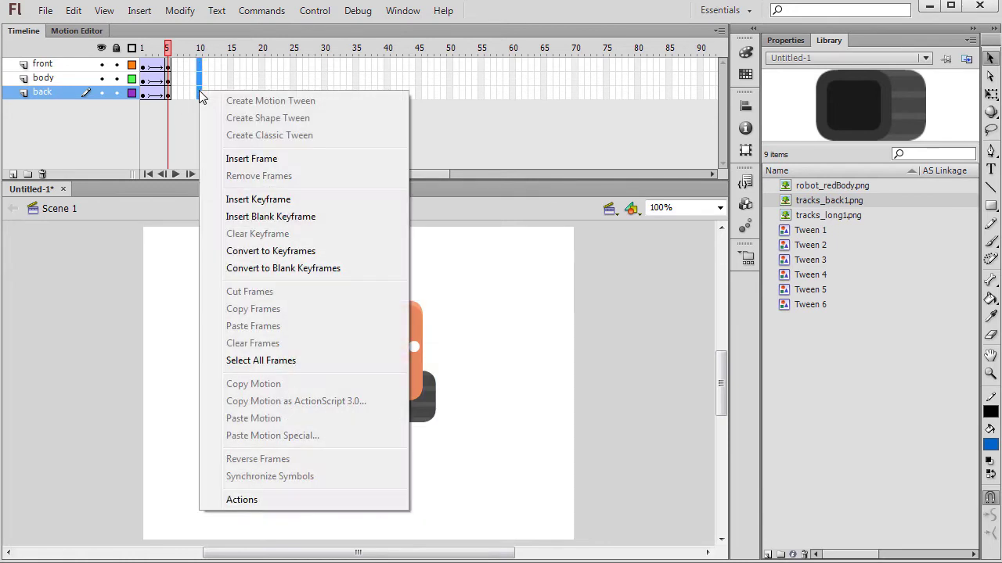
left_click(241, 198)
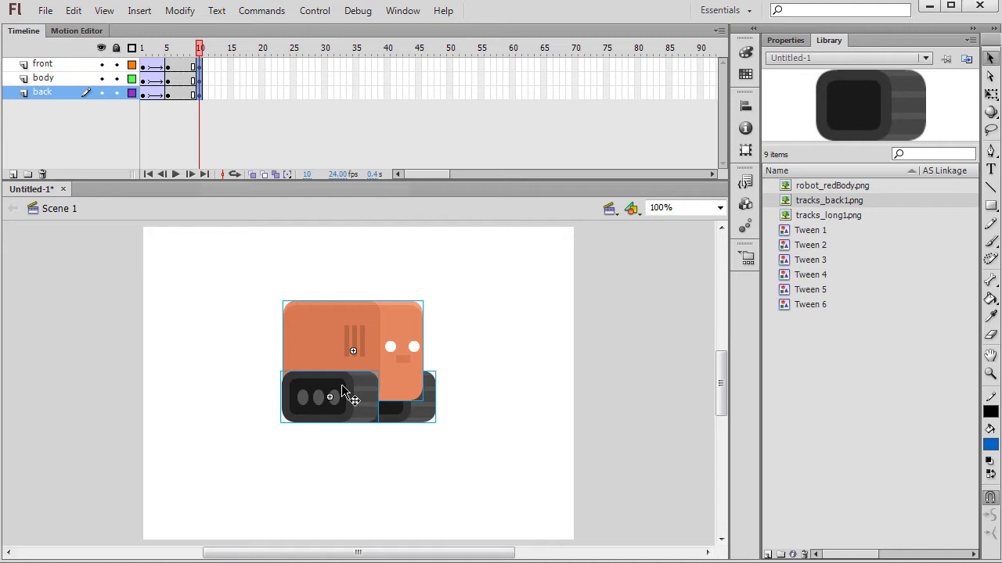
- Nudge the front and back tracks two steps left at frame 10
left_click(80, 67)
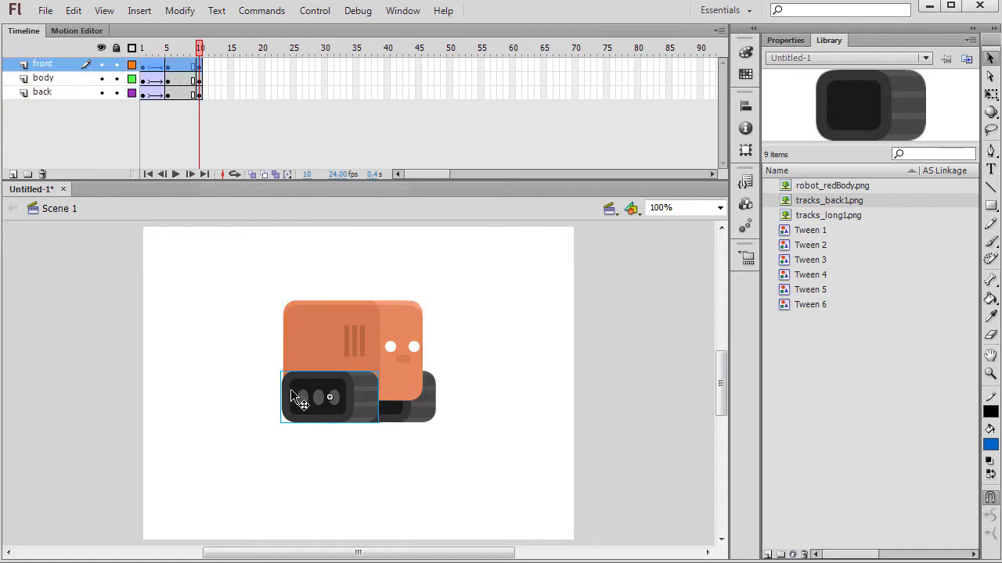
key("Left")
key("Left")
key("Left")
key("Left")
key("Left")
key("Left")
key("Left")
key("Left")
key("Left")
key("Left")
key("Left")
key("Left")
key("Left")
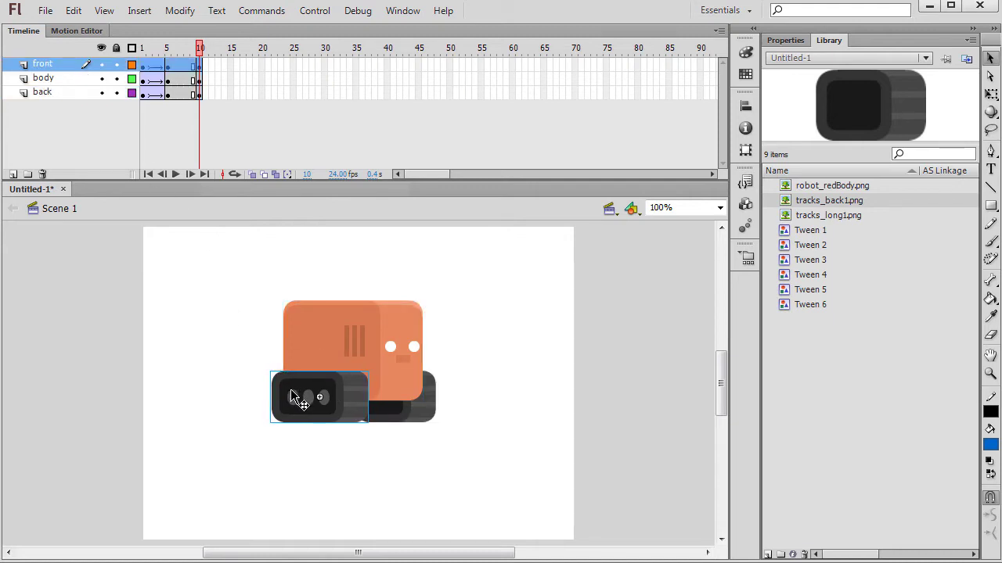
key("Left")
key("Left")
key("Left")
key("Left")
key("Left")
key("Left")
key("Left")
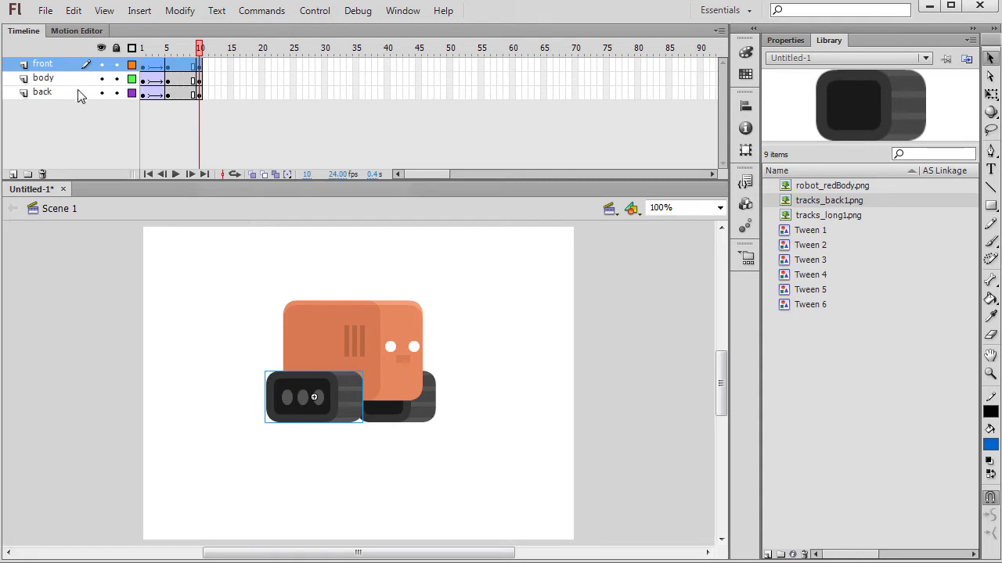
left_click(78, 95)
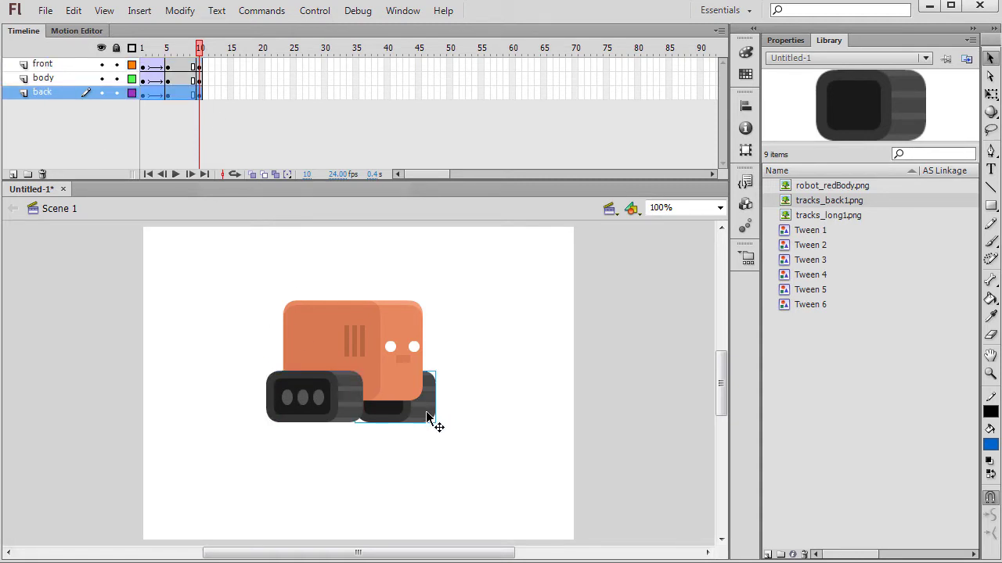
key("Left")
key("Left")
key("Left")
key("Left")
key("Left")
key("Left")
key("Left")
key("Left")
key("Left")
key("Left")
key("Left")
key("Left")
key("Left")
key("Left")
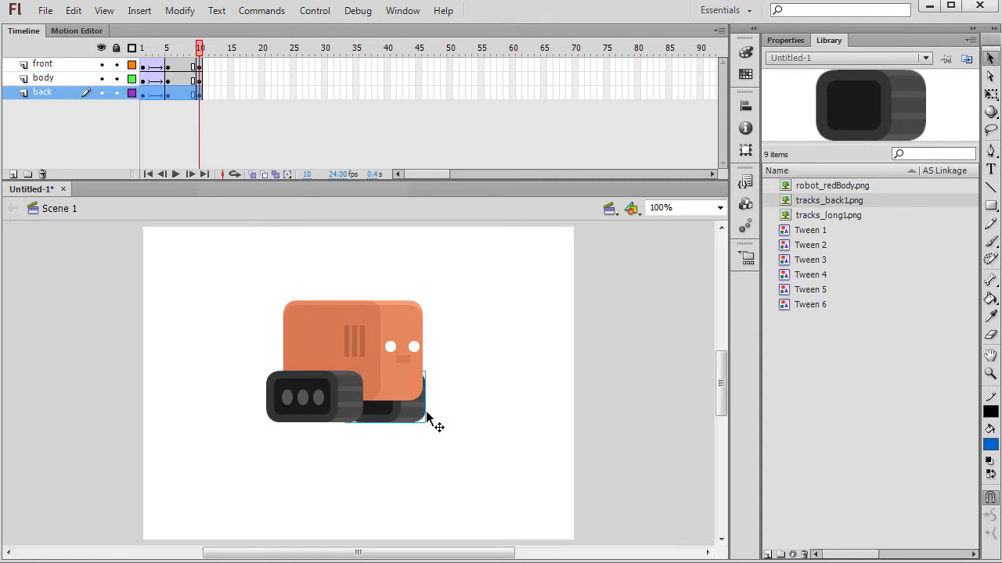
key("Left")
key("Left")
key("Left")
key("Left")
key("Left")
key("Left")
key("Left")
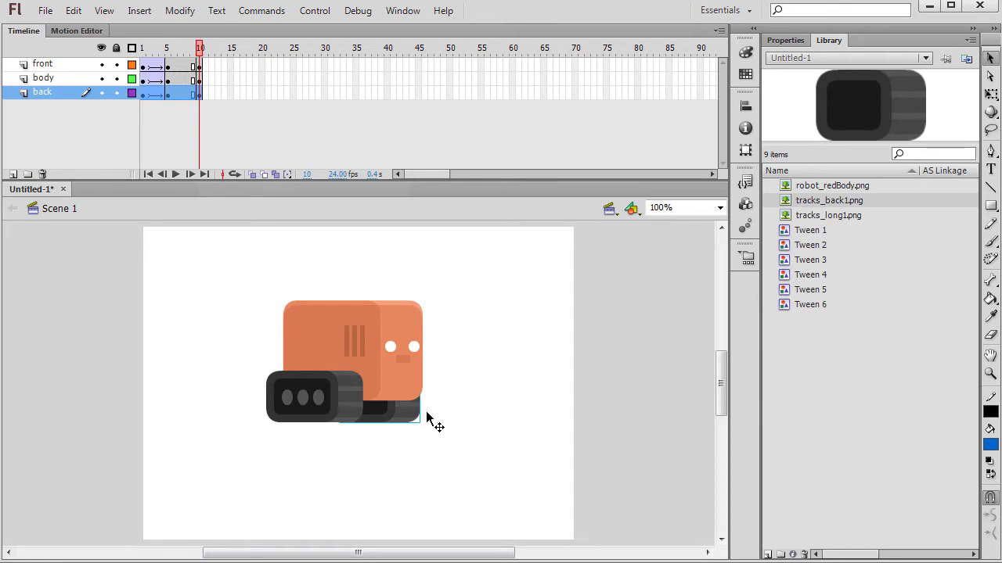
- Create classic tweens between frames 5 and 10 on all three layers
left_click_drag(187, 66, 184, 95)
right_click(184, 96)
left_click(205, 137)
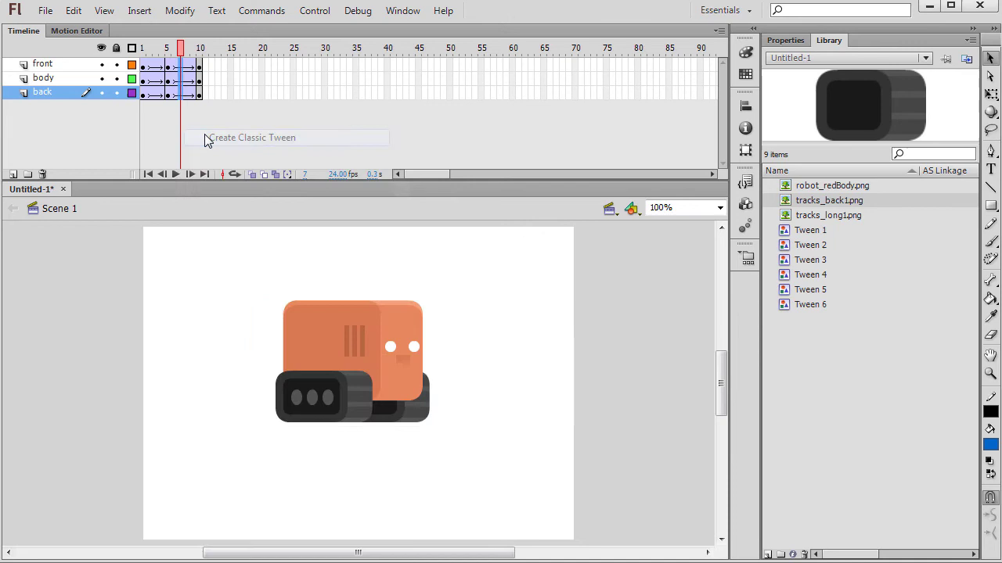
- Preview the track animation, then insert keyframes at frame 3 on every layer
key("Return")
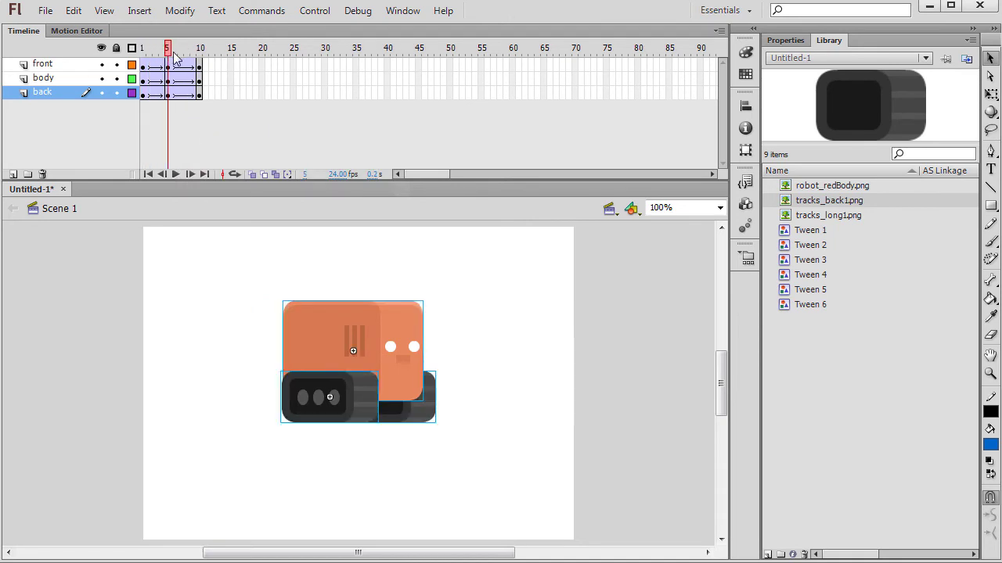
mouse_move(205, 67)
left_mouse_down()
mouse_move(144, 69)
mouse_move(202, 70)
left_mouse_up()
left_click(178, 174)
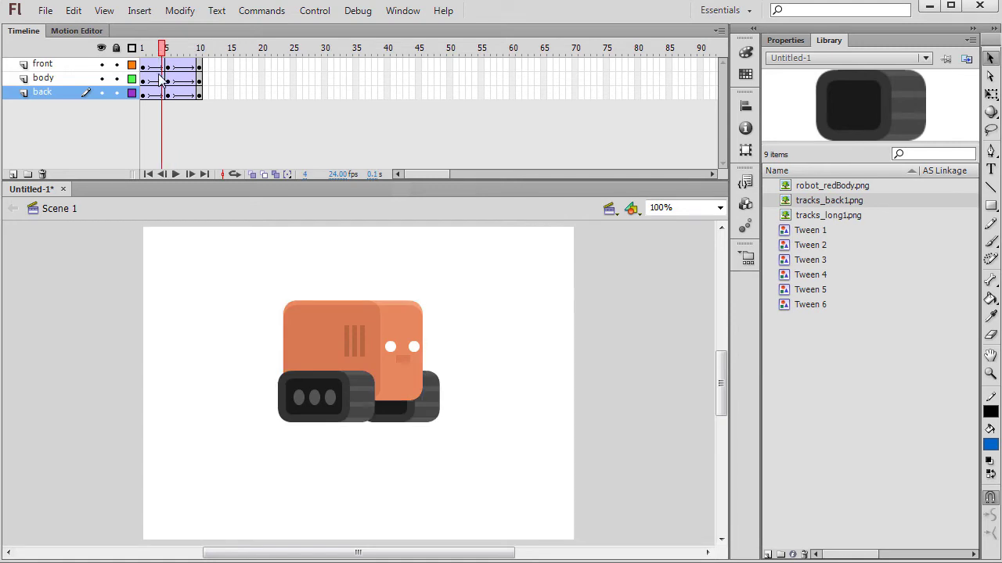
left_click(178, 175)
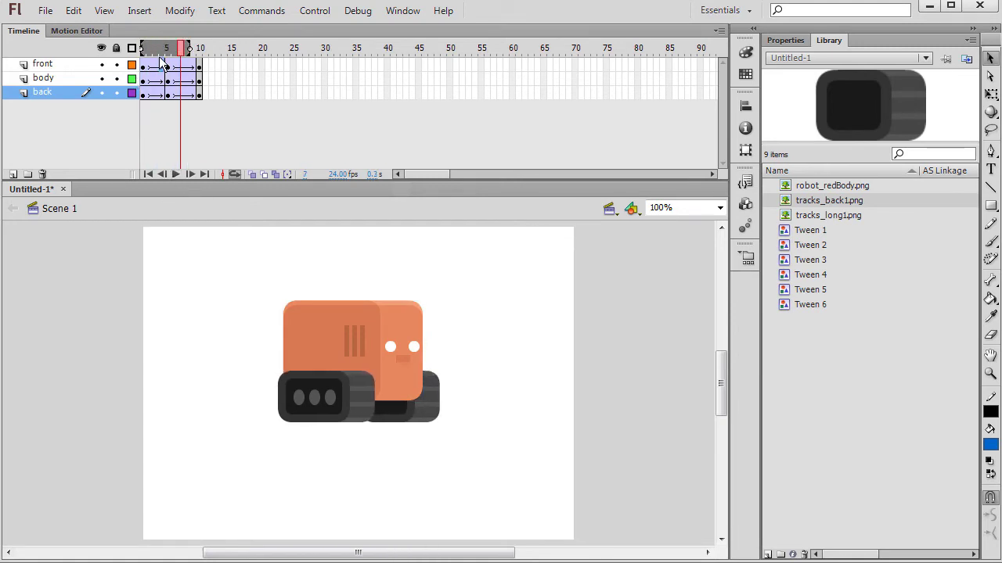
left_click_drag(158, 64, 158, 84)
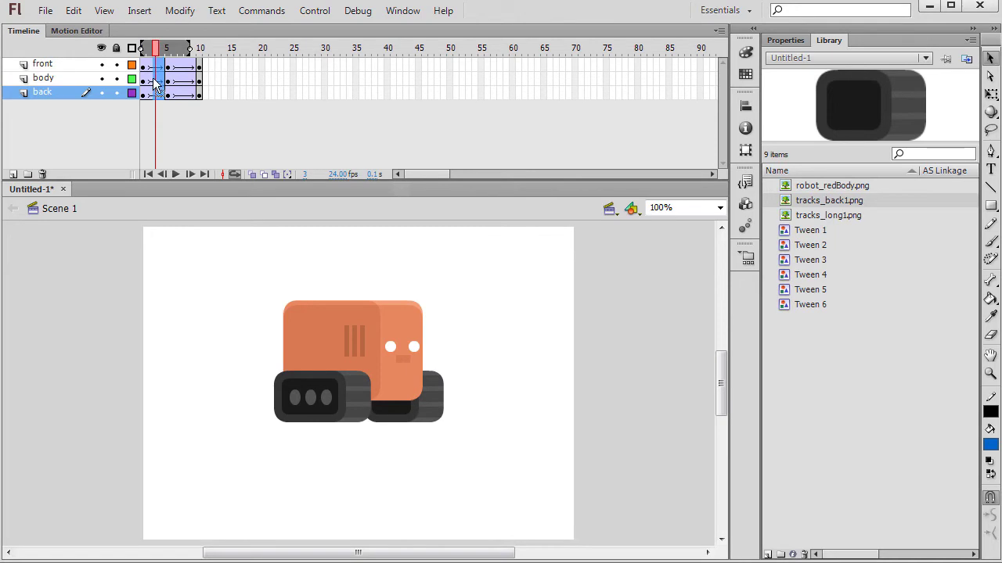
key("F6")
- Give the frame 1–5 tween an S-shaped custom ease curve and preview it
left_click(786, 41)
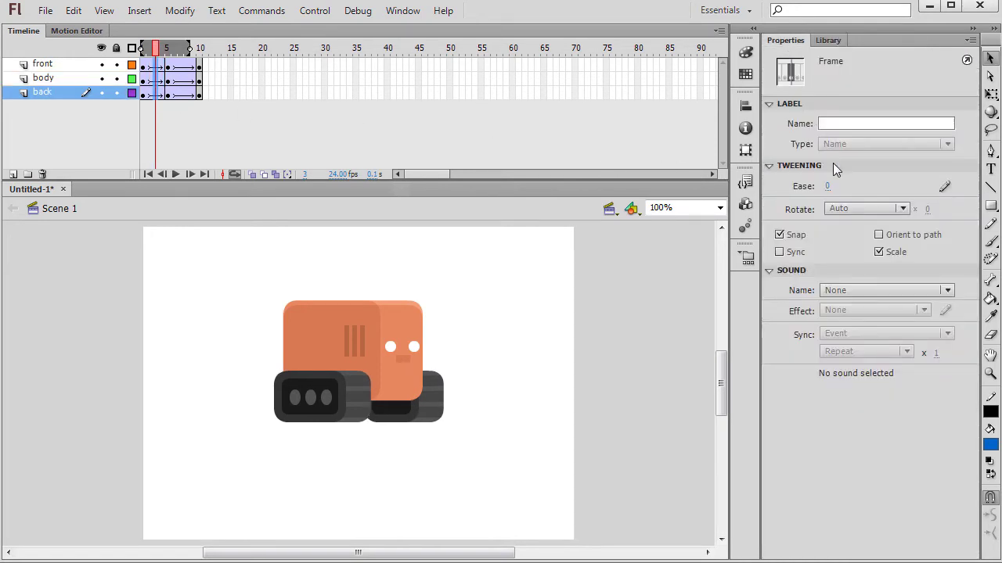
left_click(944, 188)
left_click_drag(408, 144, 484, 129)
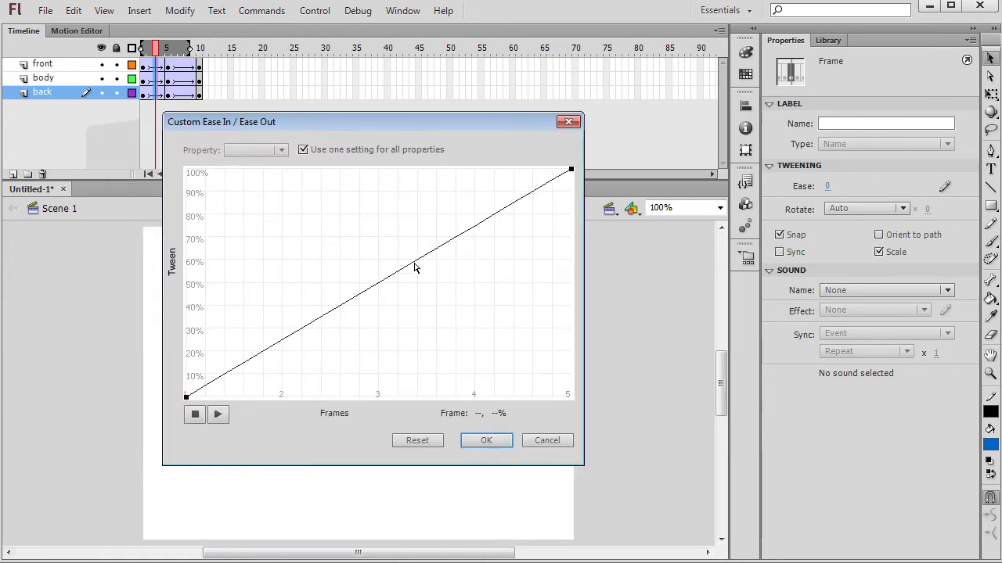
left_click_drag(415, 267, 402, 296)
left_click_drag(452, 265, 401, 237)
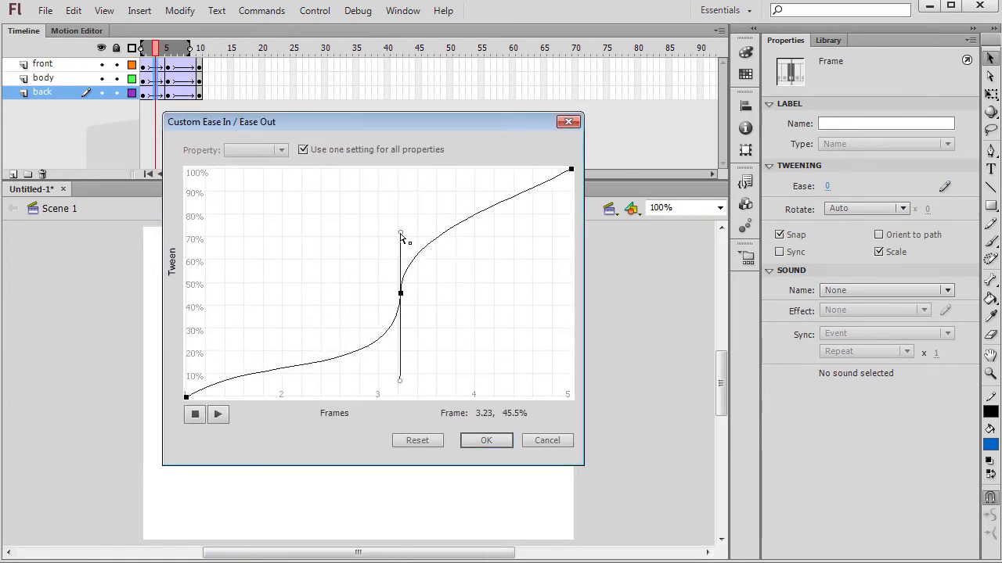
left_click(495, 441)
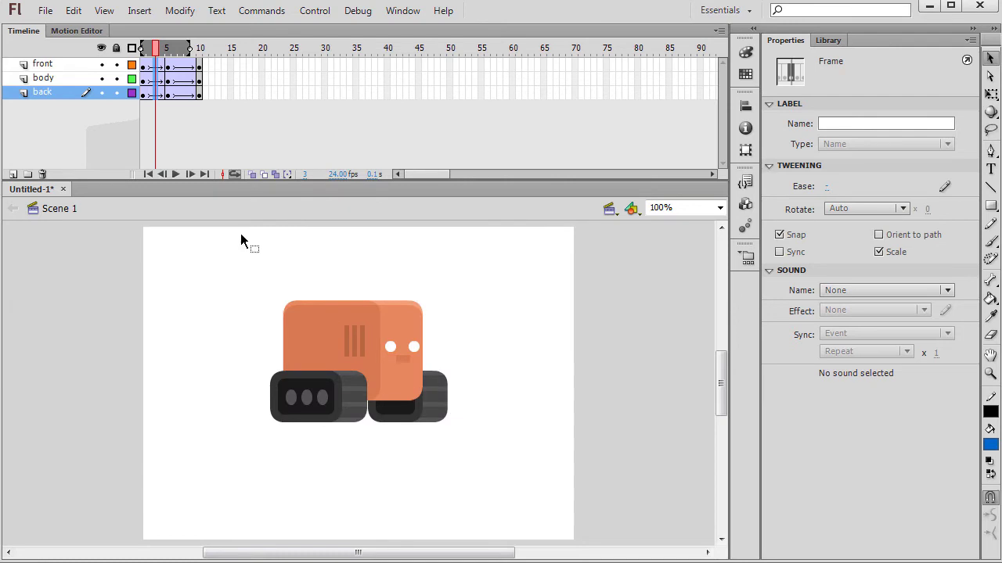
left_click(175, 174)
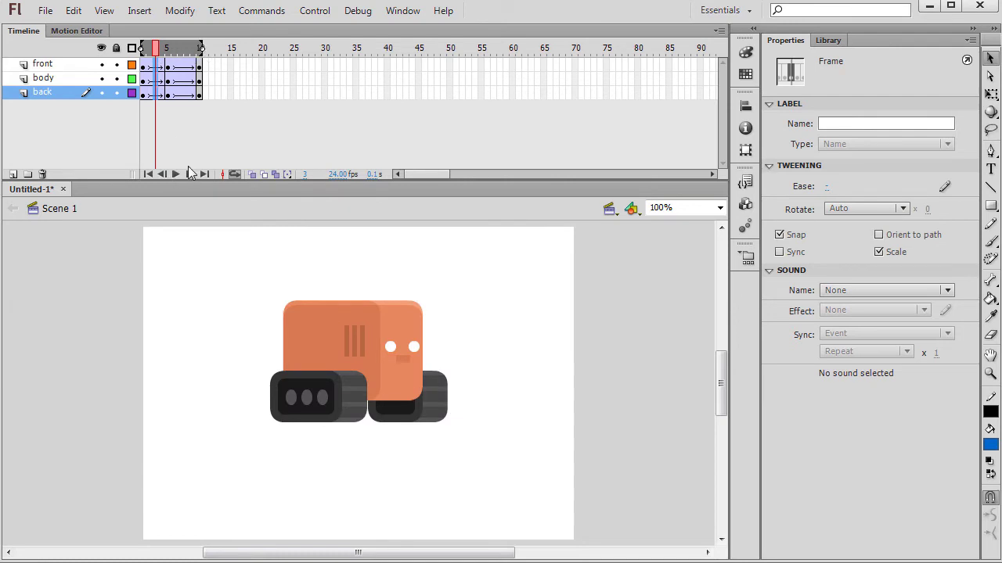
left_click(172, 200)
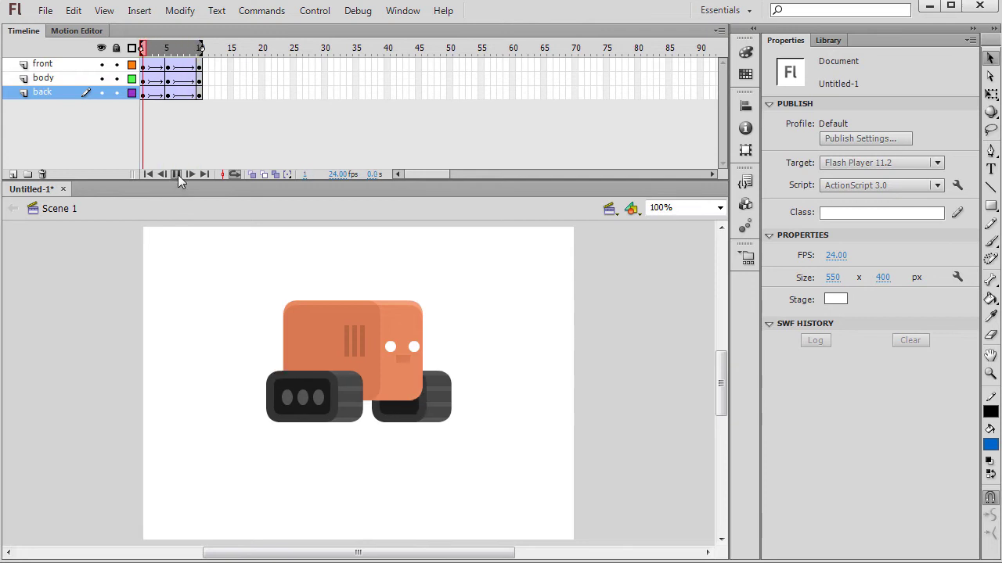
left_click(175, 174)
- Bend a custom ease curve for the frame 5–10 tween, control point near 58.6%
left_click(185, 93)
left_click(187, 93)
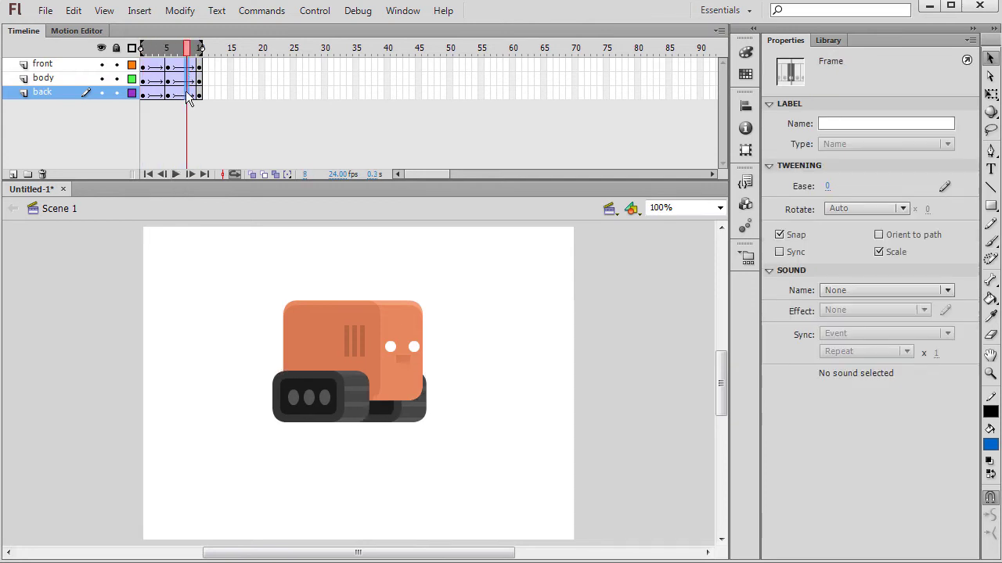
left_click(944, 187)
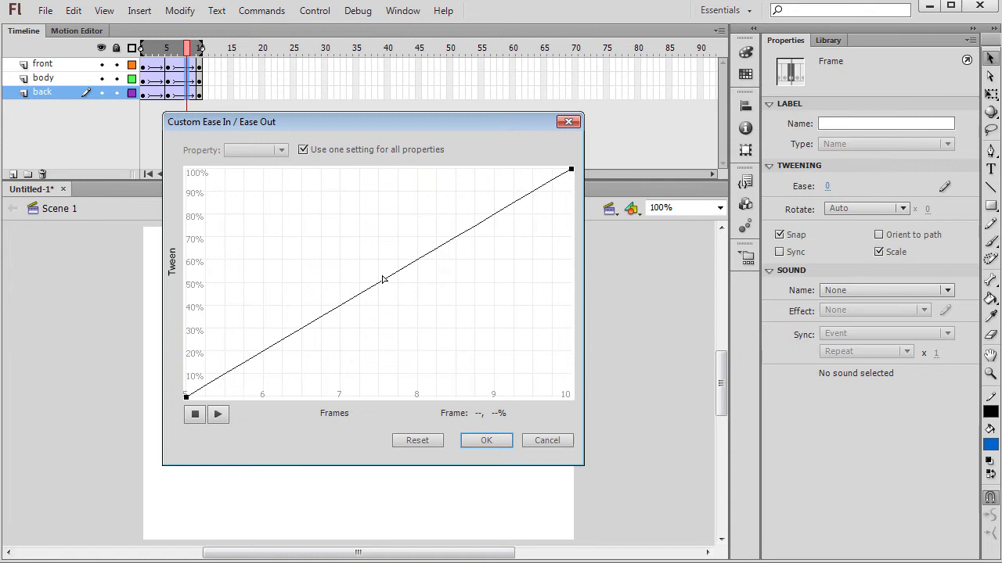
mouse_move(382, 280)
left_mouse_down()
mouse_move(366, 280)
mouse_move(306, 228)
left_mouse_up()
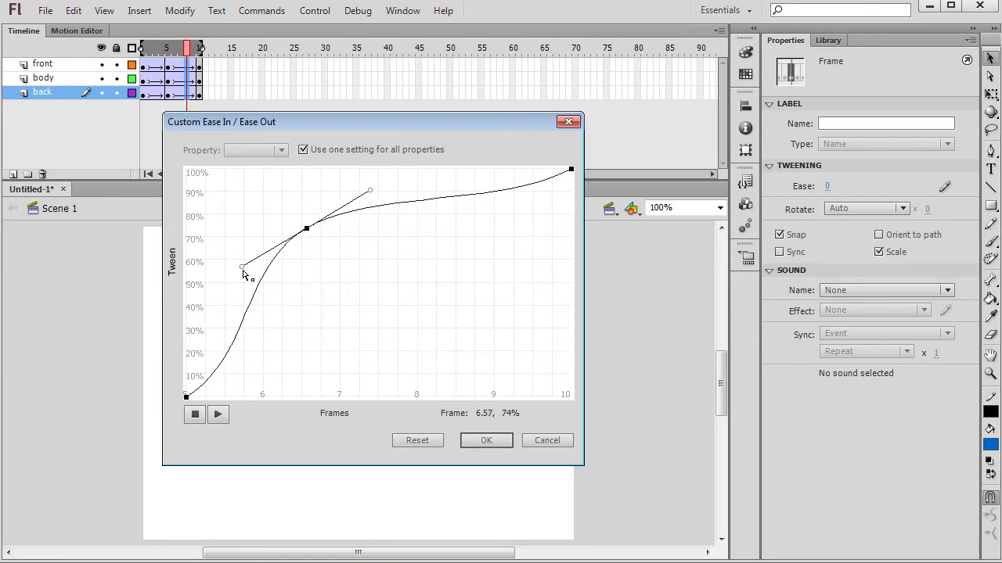
left_click_drag(242, 274, 242, 243)
left_click_drag(310, 236, 331, 264)
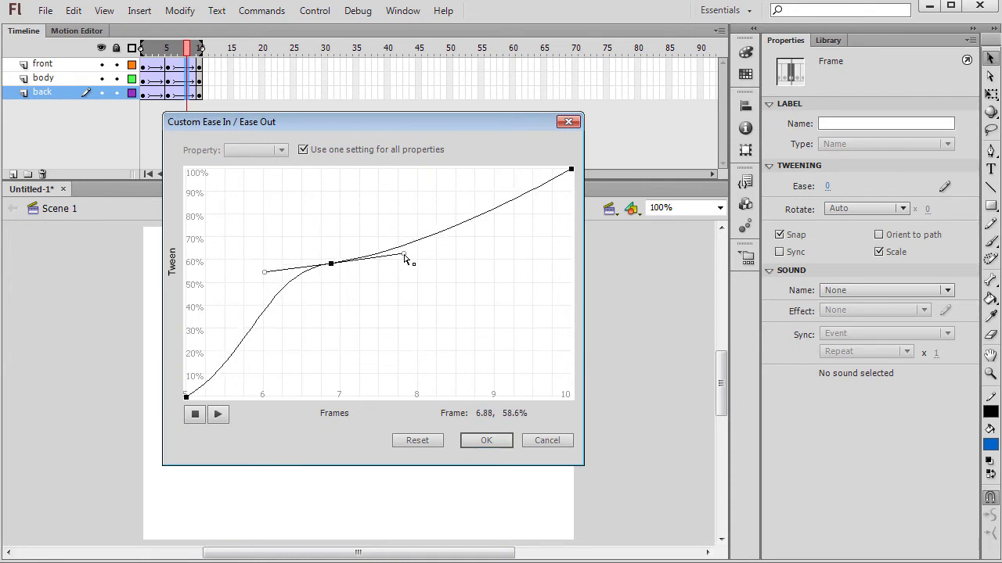
left_click_drag(406, 257, 330, 208)
left_click(486, 440)
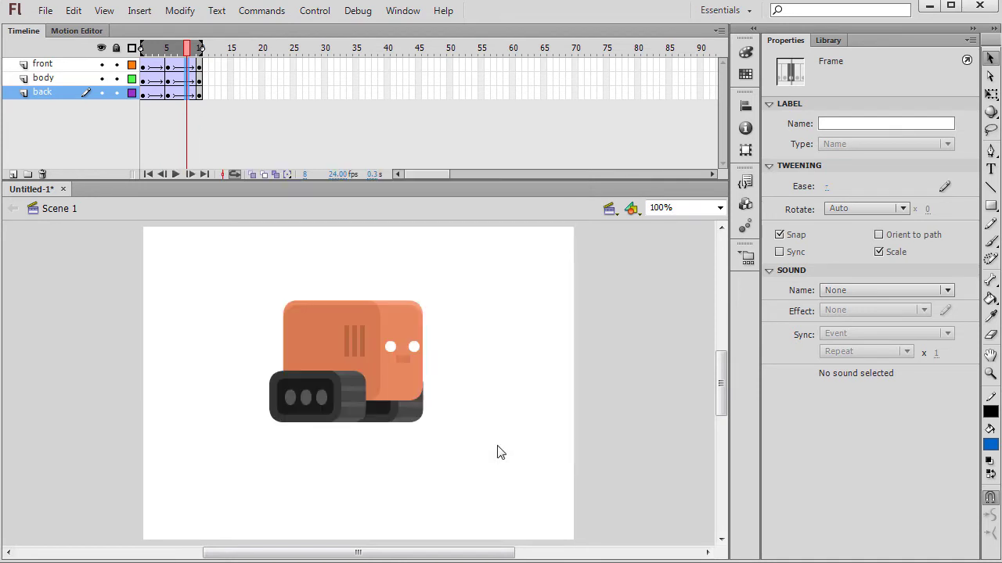
- Play the animation to check the easing
left_click(175, 175)
left_click(170, 252)
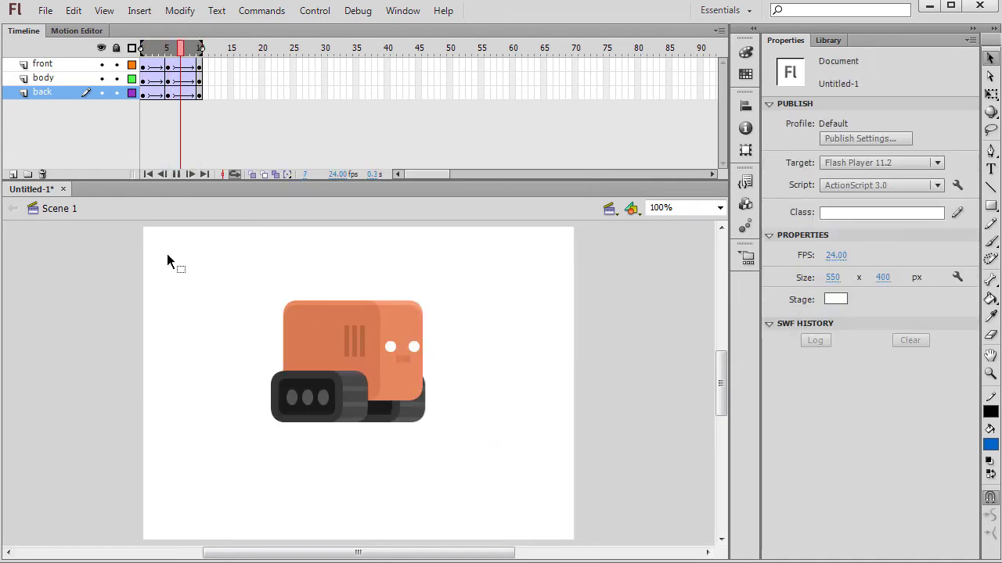
key("Return")
- Match the stage size to contents (238 x 156 px) in Document Properties and replay
right_click(466, 258)
left_click(541, 456)
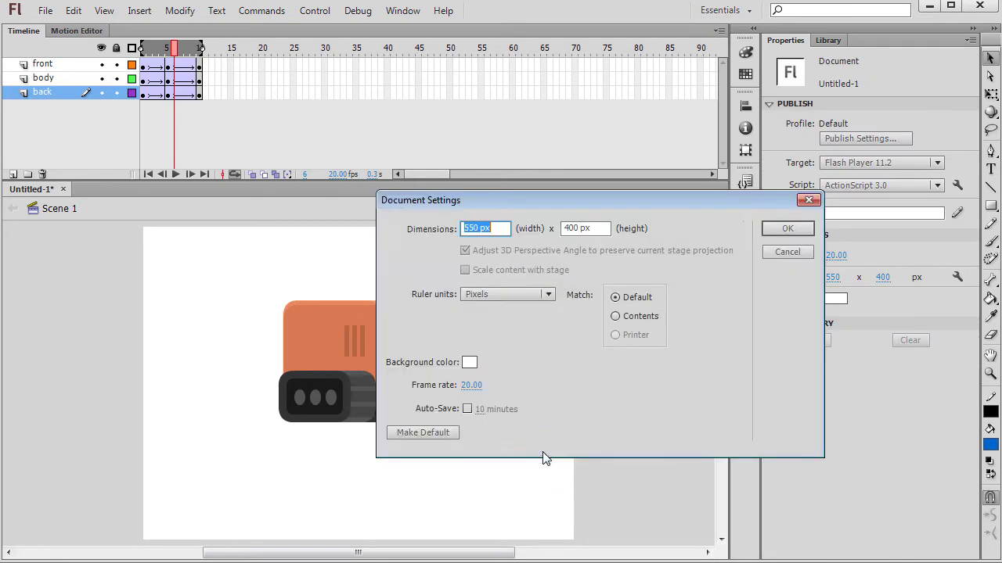
left_click_drag(553, 205, 441, 181)
left_click(504, 293)
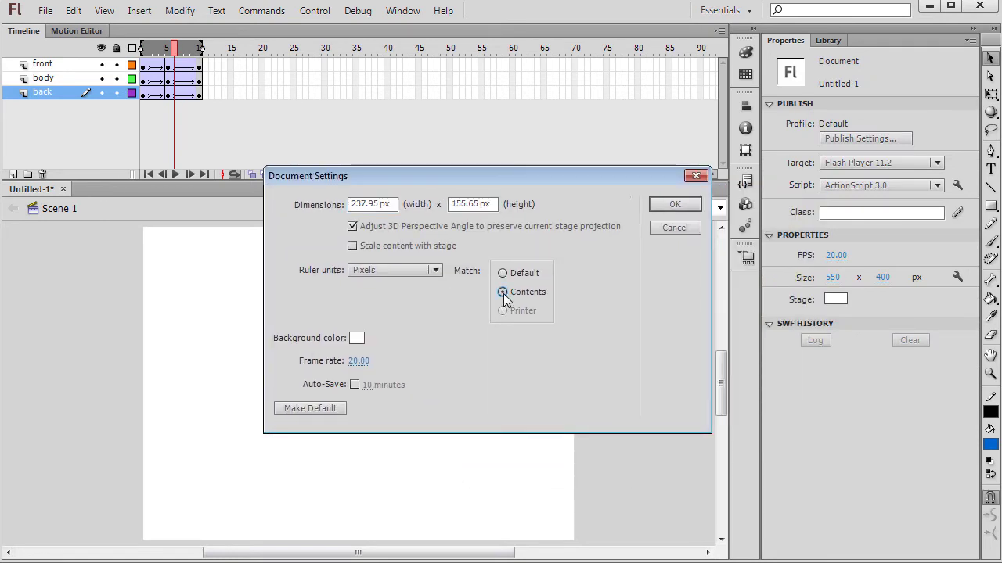
left_click(665, 207)
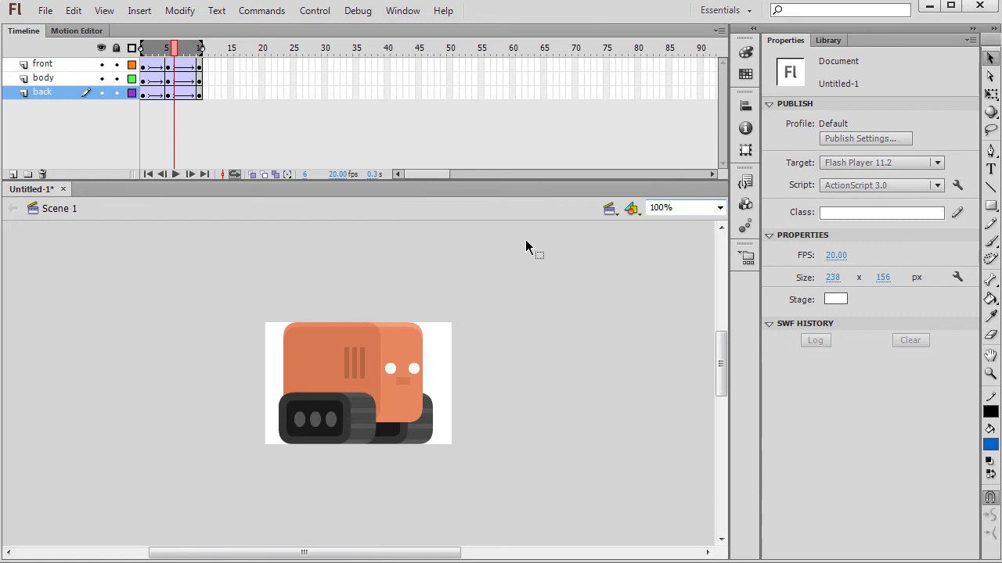
left_click(176, 173)
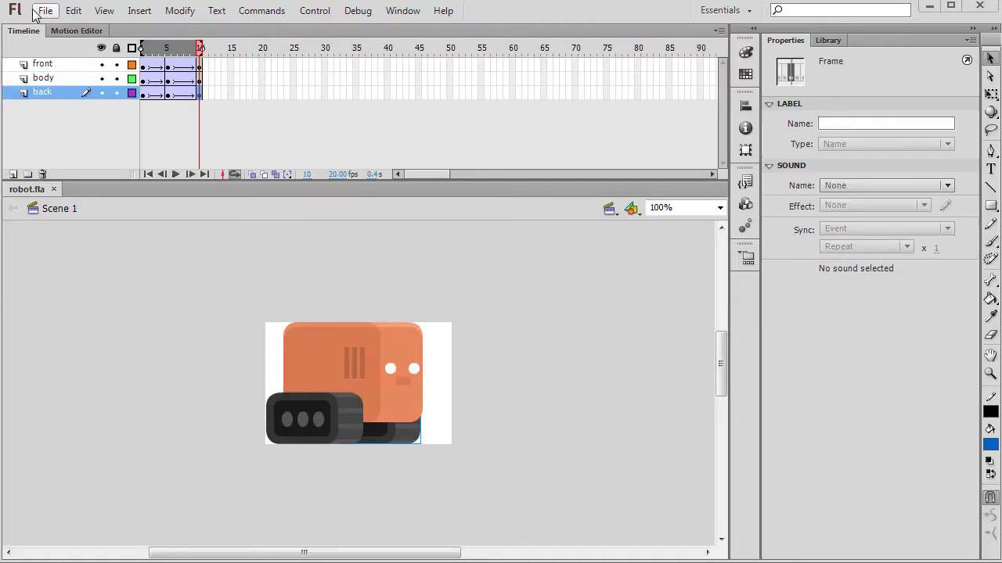
- Export the movie as a PNG Sequence with Minimum Image Area, robot0001–robot0010.png
left_click(44, 10)
mouse_move(117, 266)
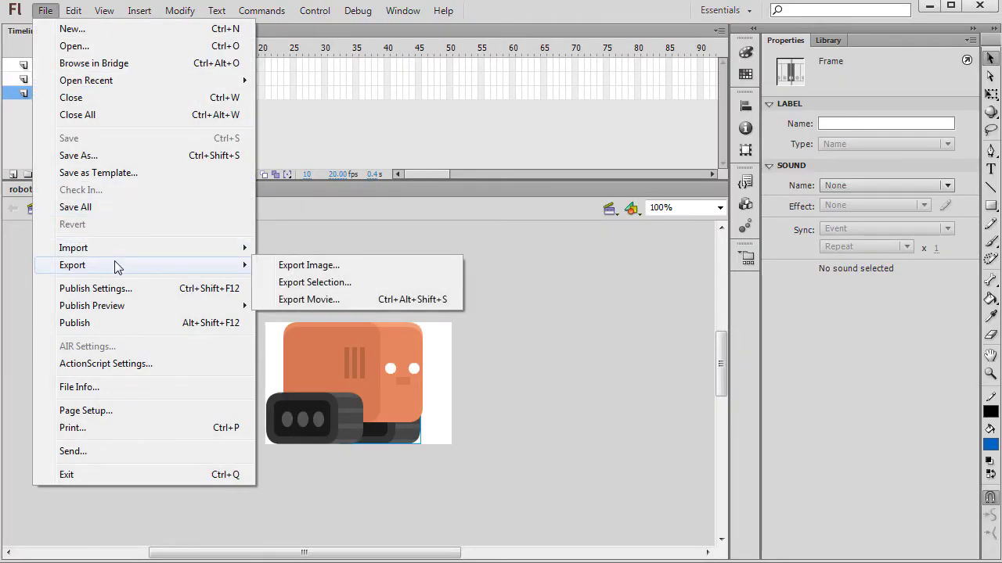
left_click(326, 297)
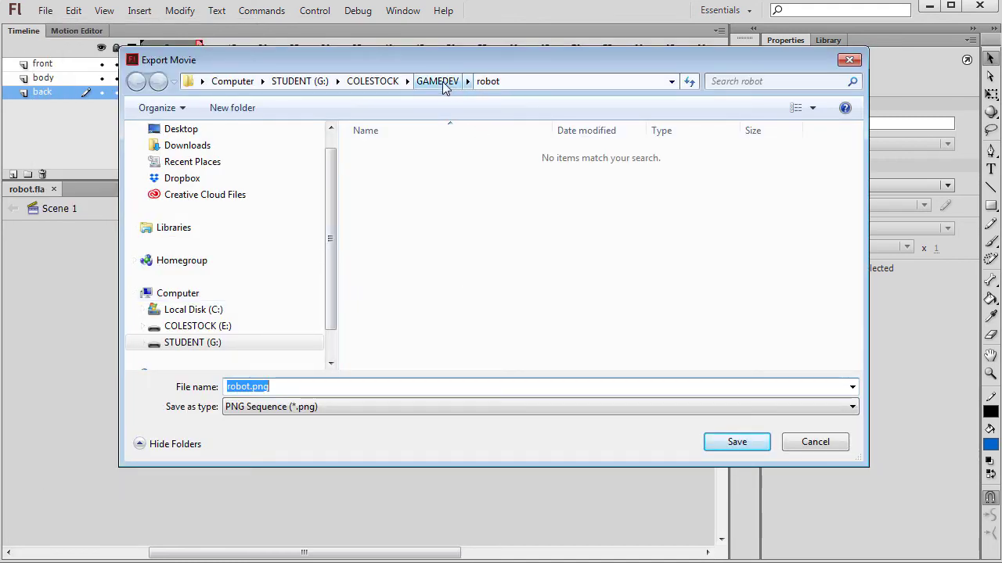
left_click(732, 445)
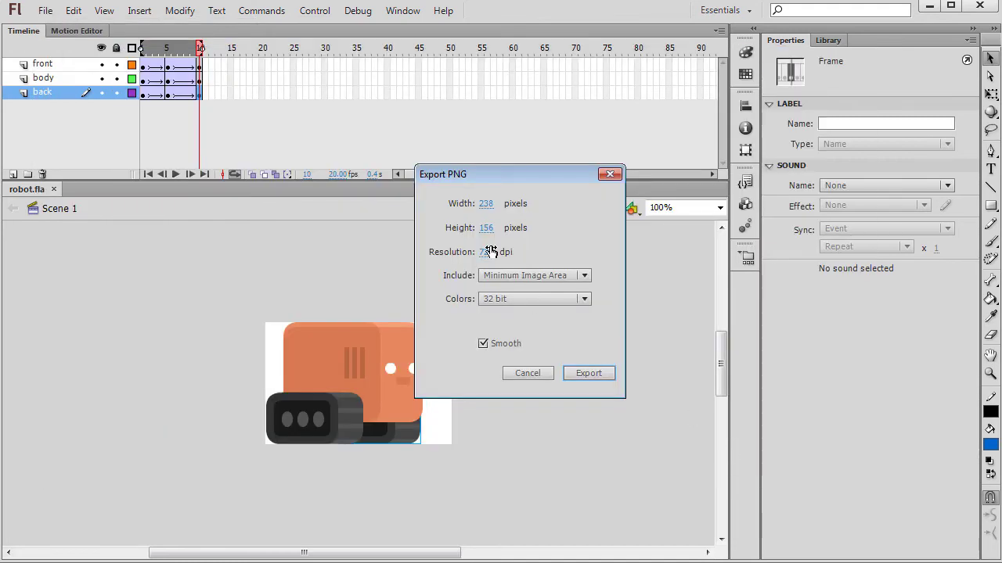
left_click(572, 279)
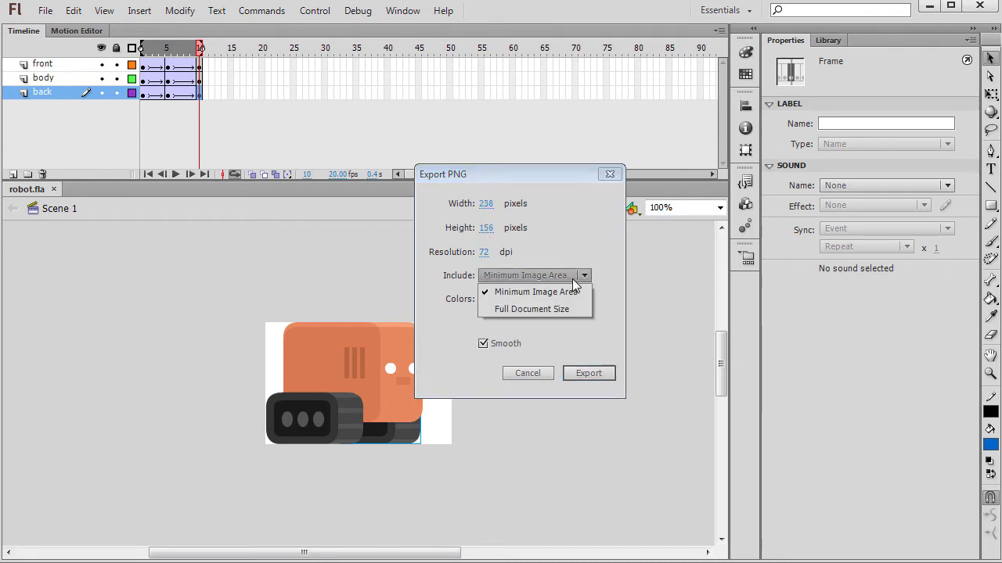
left_click(572, 278)
left_click(589, 374)
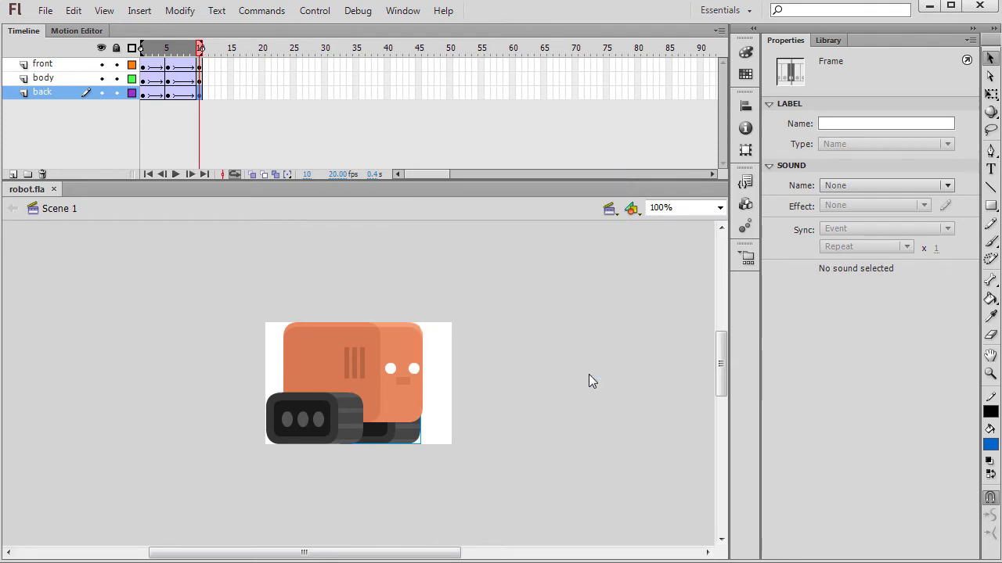
key("alt+Tab")
- Preview the exported frames, then drag robot0001–robot0010.png onto ShoeBox's Frame Sheet tool
left_click(367, 160)
key("Down")
key("Down")
key("Down")
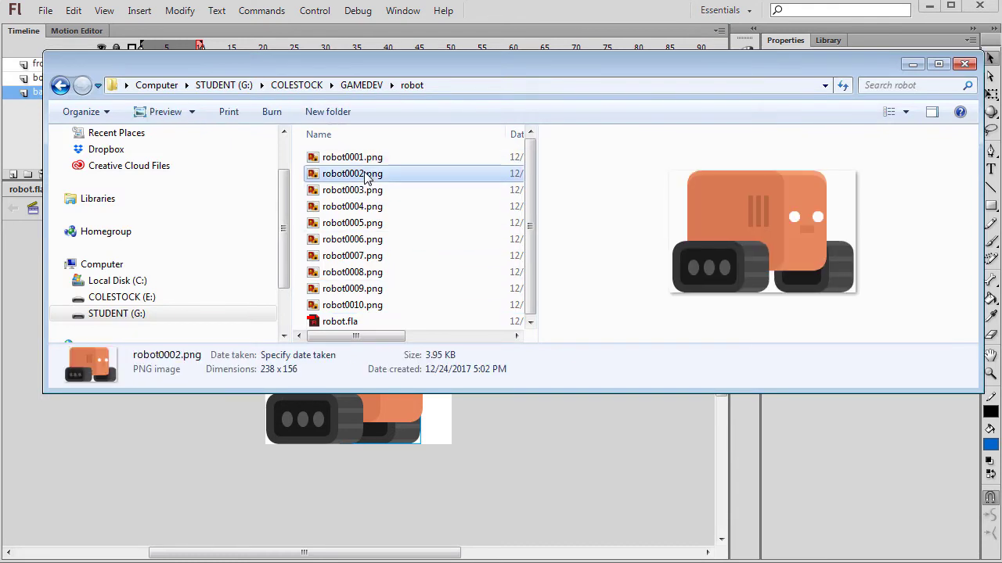
key("Down")
key("Down")
key("Down")
key("Down")
key("Down")
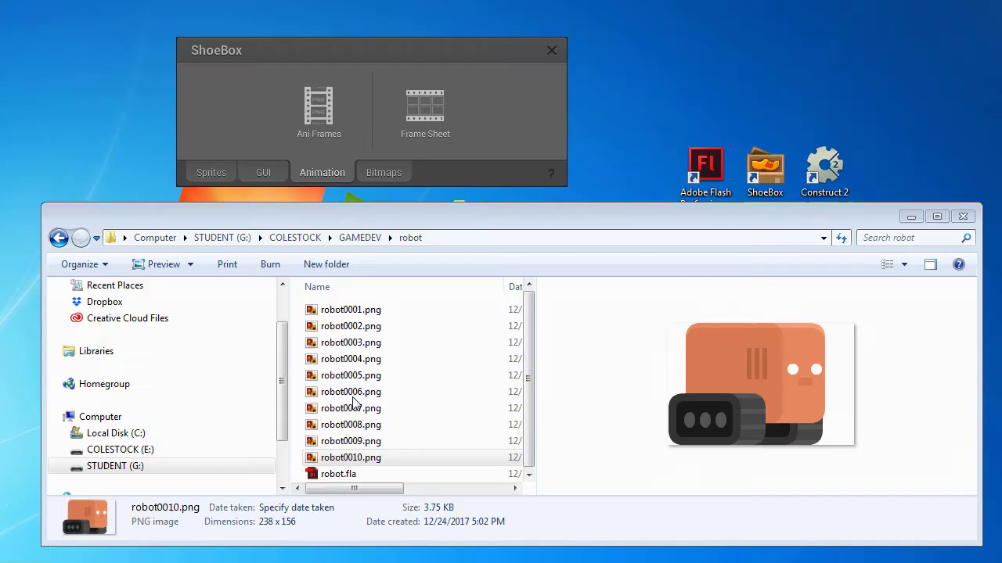
left_click(379, 312, "shift")
left_click_drag(379, 312, 430, 123)
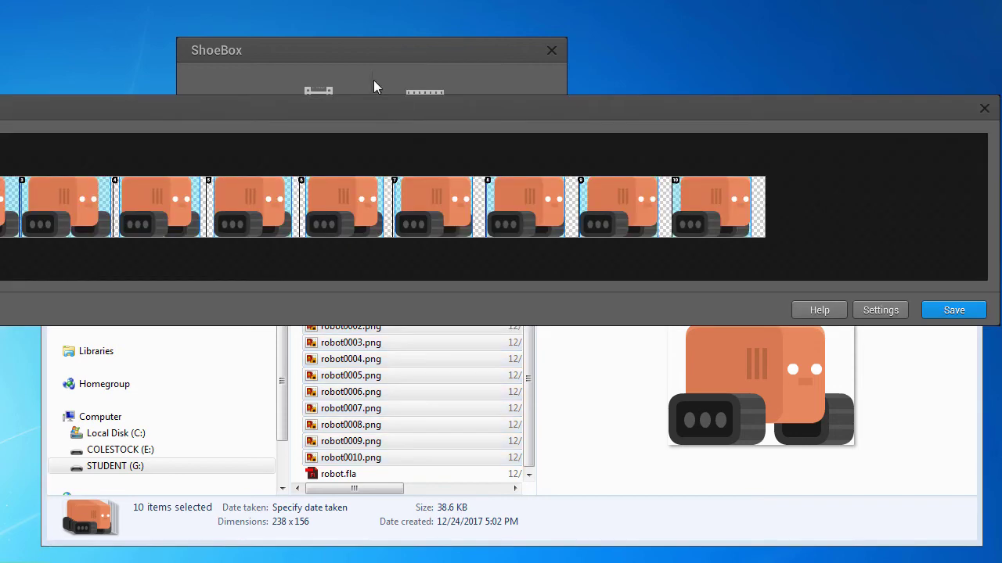
- Save the generated sheet and rename robot0001_10x1.png to robot-238x156-10x1.png
left_click(953, 311)
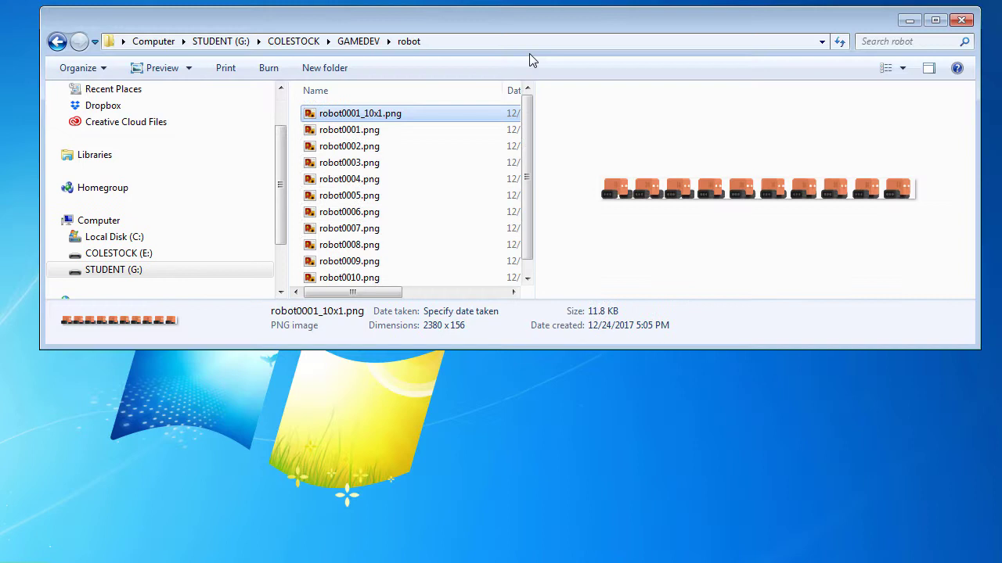
right_click(380, 115)
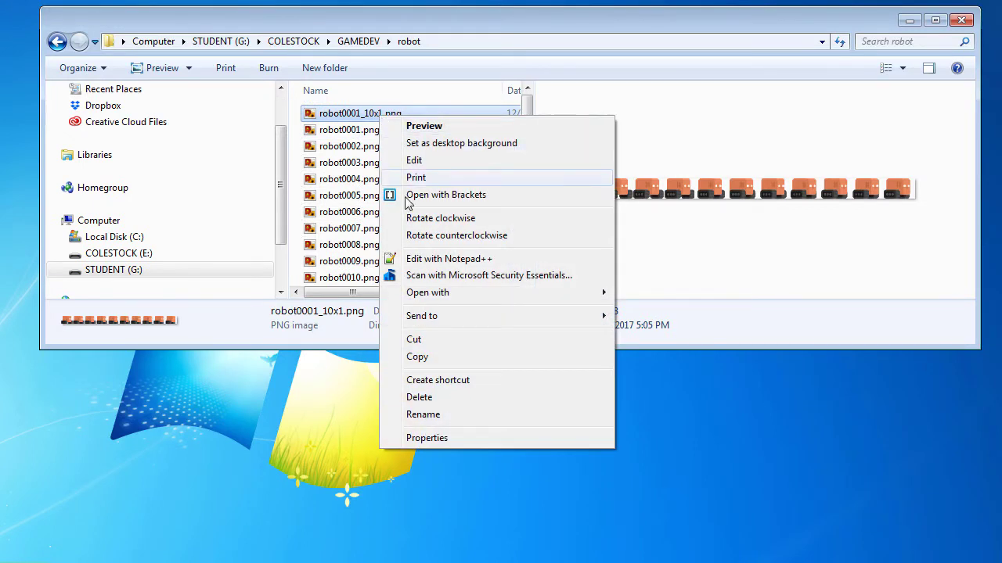
left_click(432, 414)
key("Left")
key("Right")
key("Right")
key("Right")
key("Right")
key("Right")
key("Right")
key("Right")
key("Right")
key("Right")
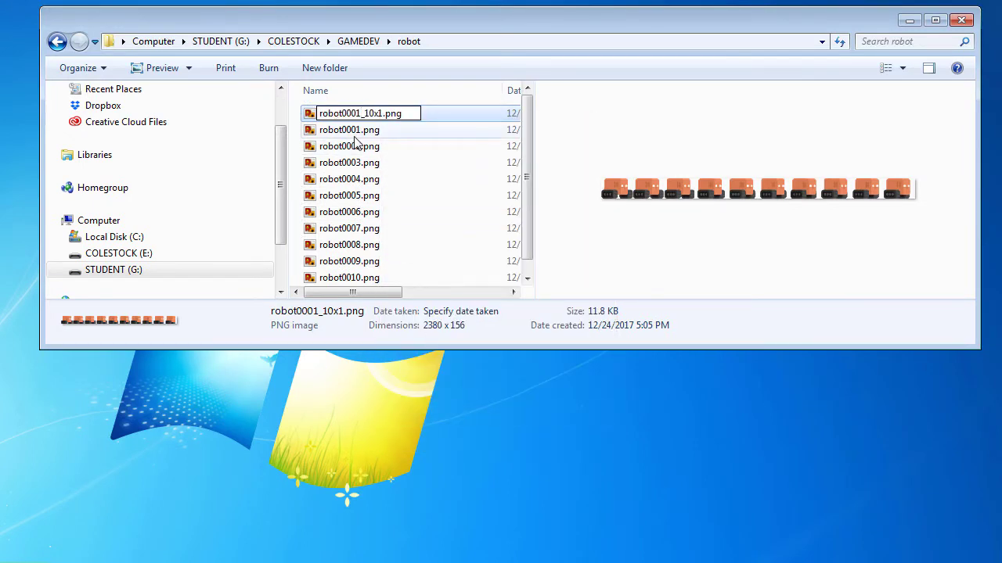
key("BackSpace")
key("BackSpace")
key("BackSpace")
key("BackSpace")
type("-238x156")
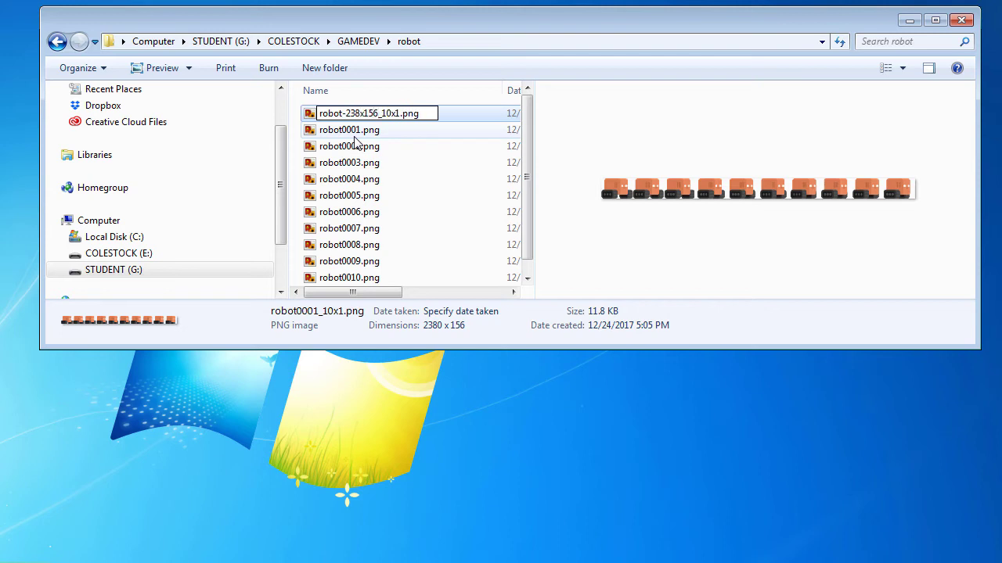
key("BackSpace")
type("-")
key("Return")
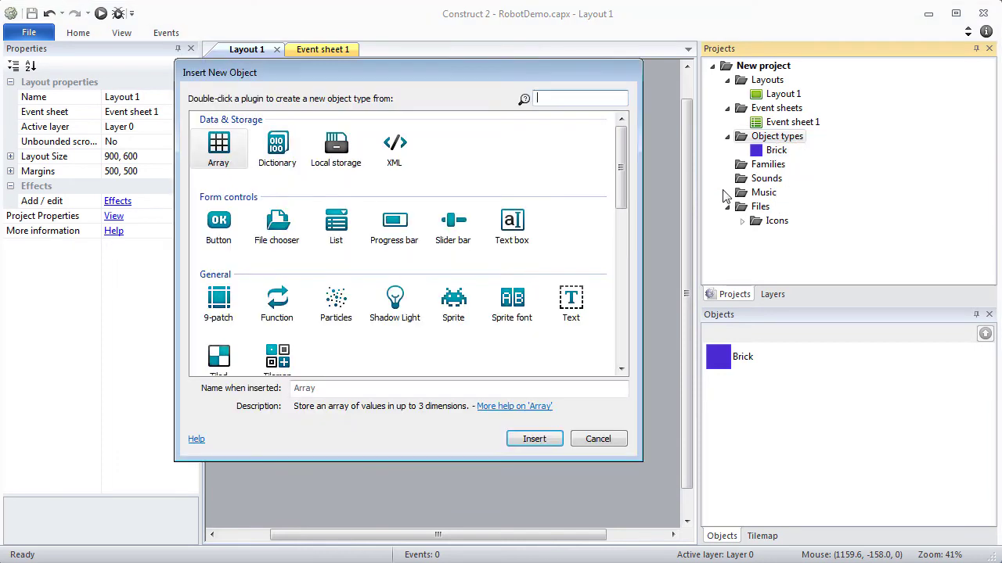
- Insert a Sprite object named Robot and place it in the layout
left_click(453, 305)
left_click(404, 389)
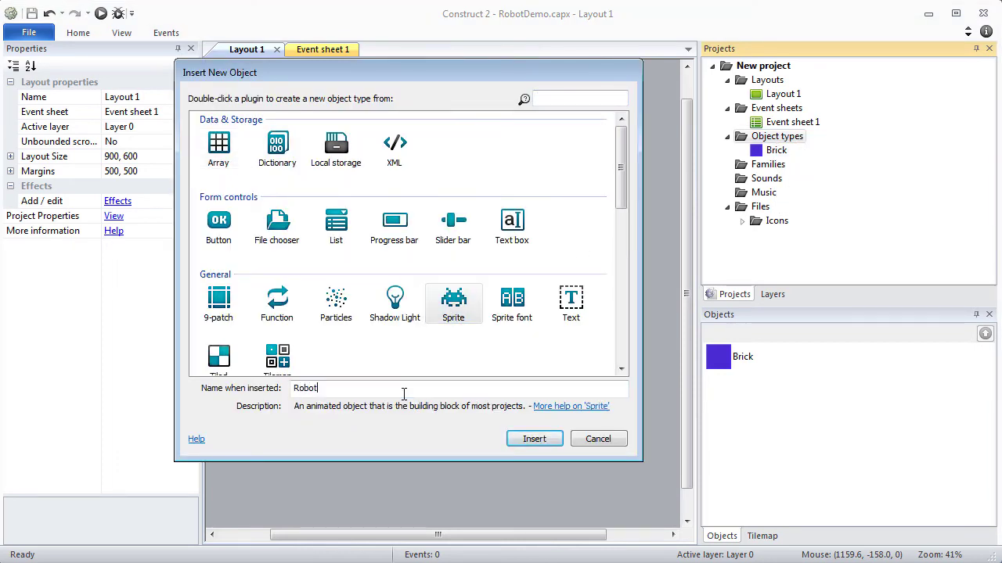
type("Robot")
key("Return")
left_click(346, 376)
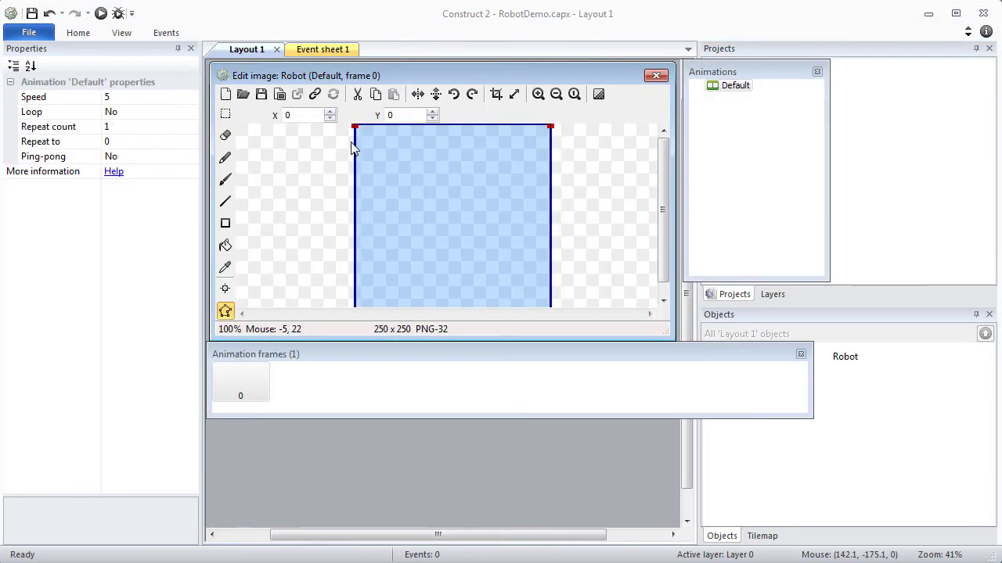
- Import robot-238x156-10x1.png as 10 horizontal cells, replacing the existing Default animation frame
left_click(556, 95)
right_click(337, 372)
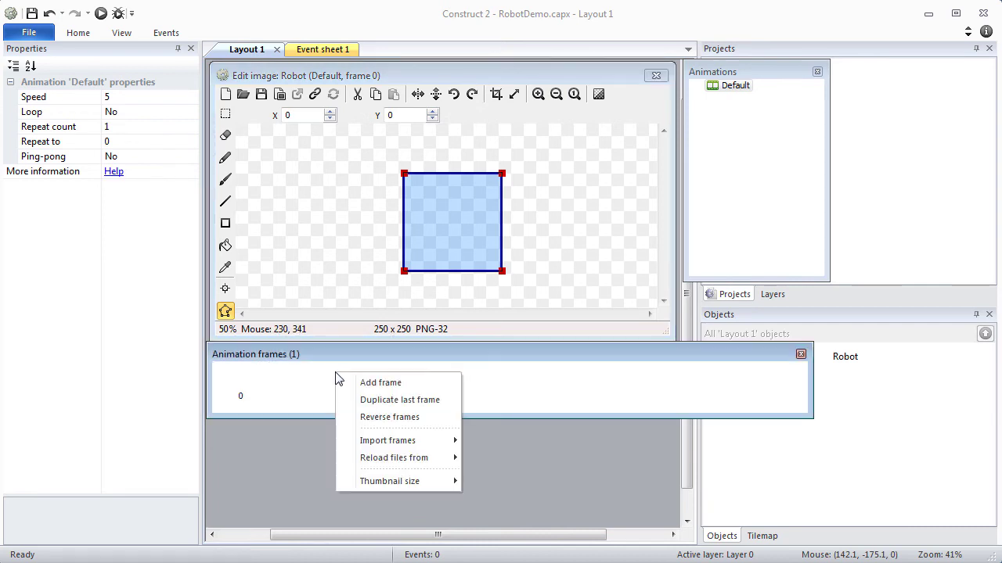
mouse_move(391, 443)
left_click(501, 461)
left_click_drag(552, 195, 503, 97)
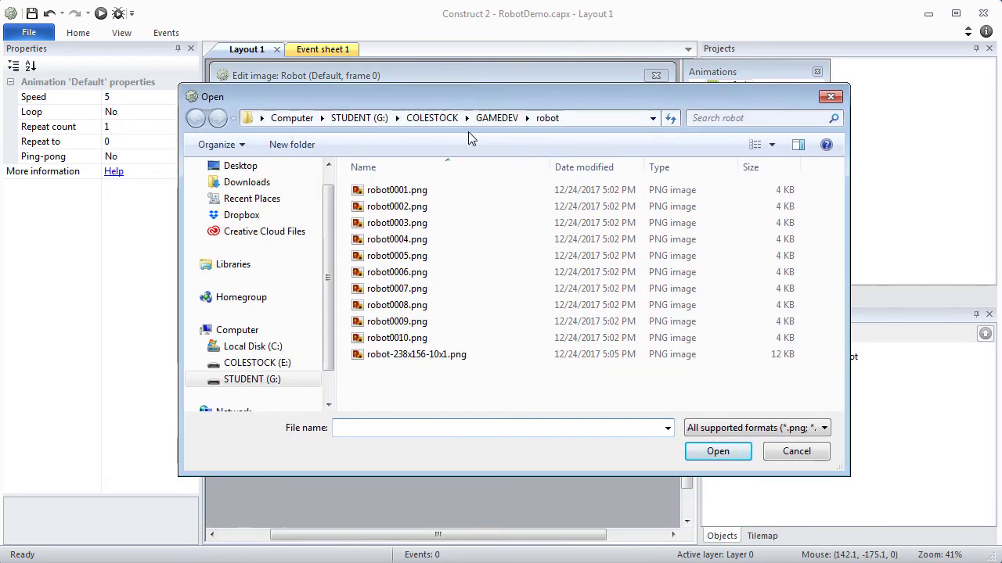
left_click(436, 351)
left_click(715, 512)
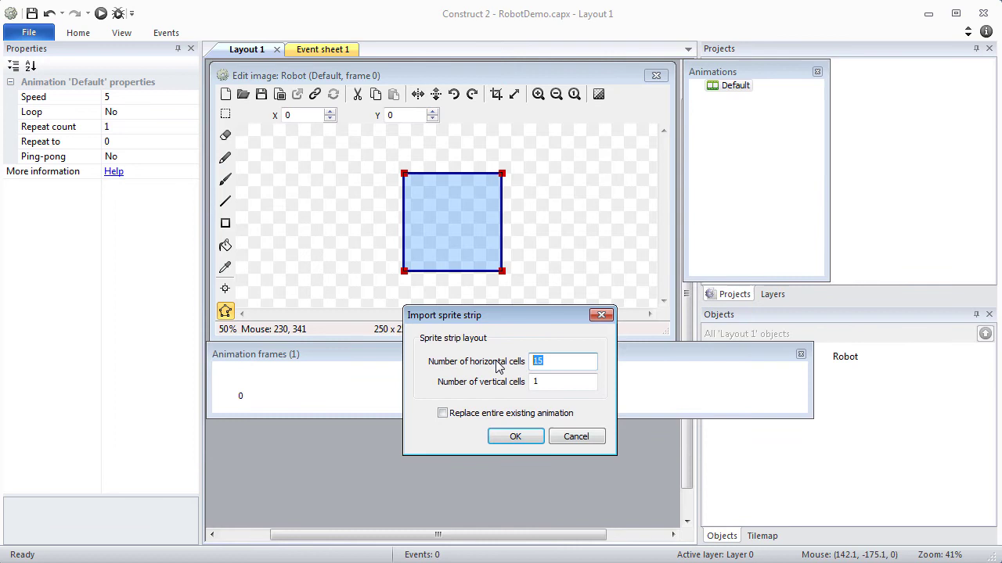
type("10")
left_click(443, 413)
left_click(515, 436)
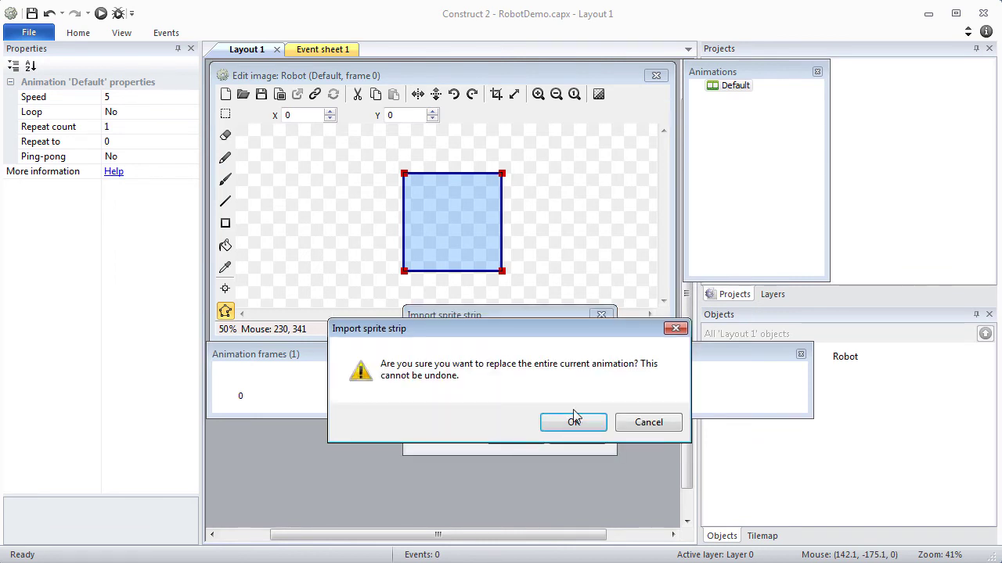
left_click(572, 420)
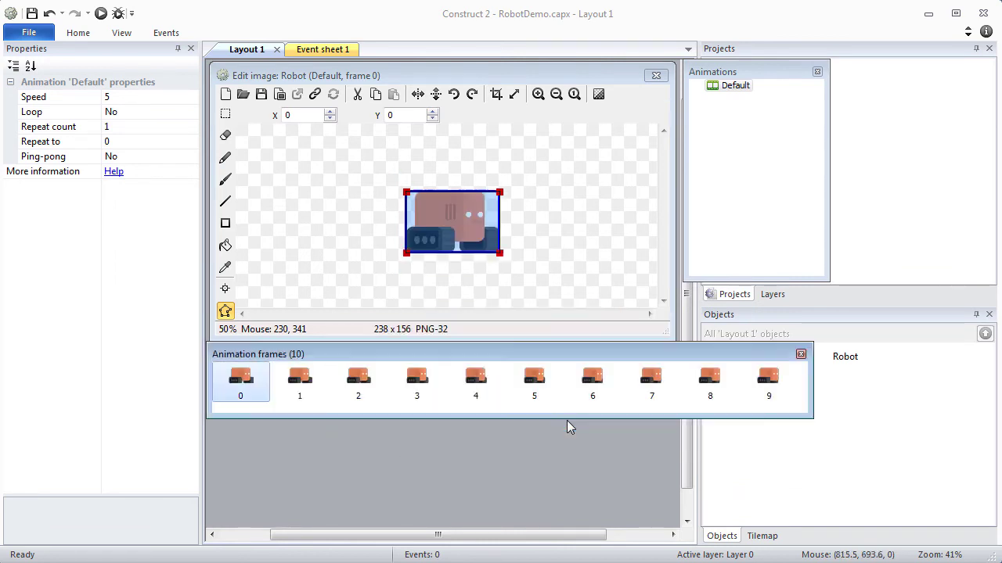
left_click(537, 94)
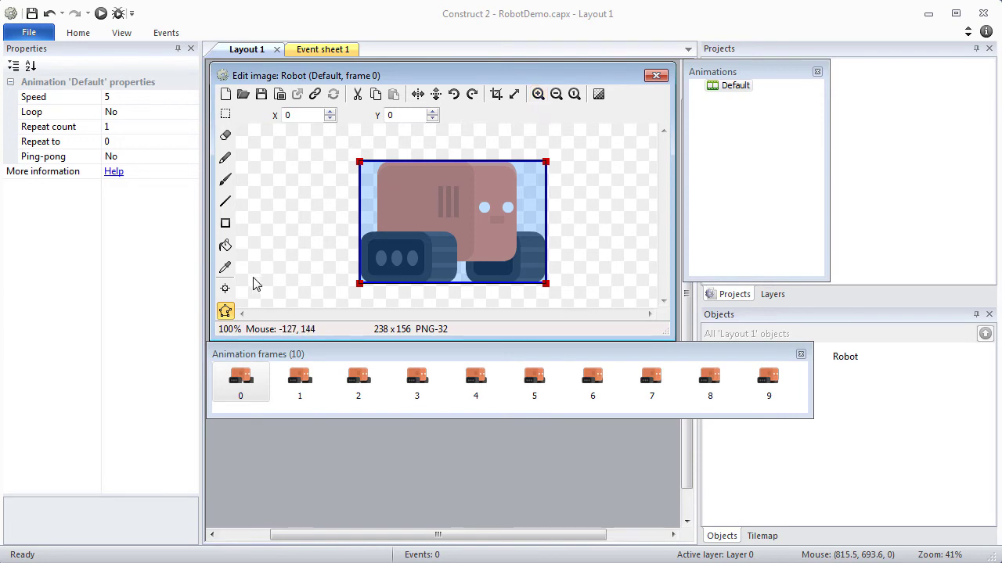
- Set the Robot's origin to bottom centre and apply it to the whole animation
left_click(225, 289)
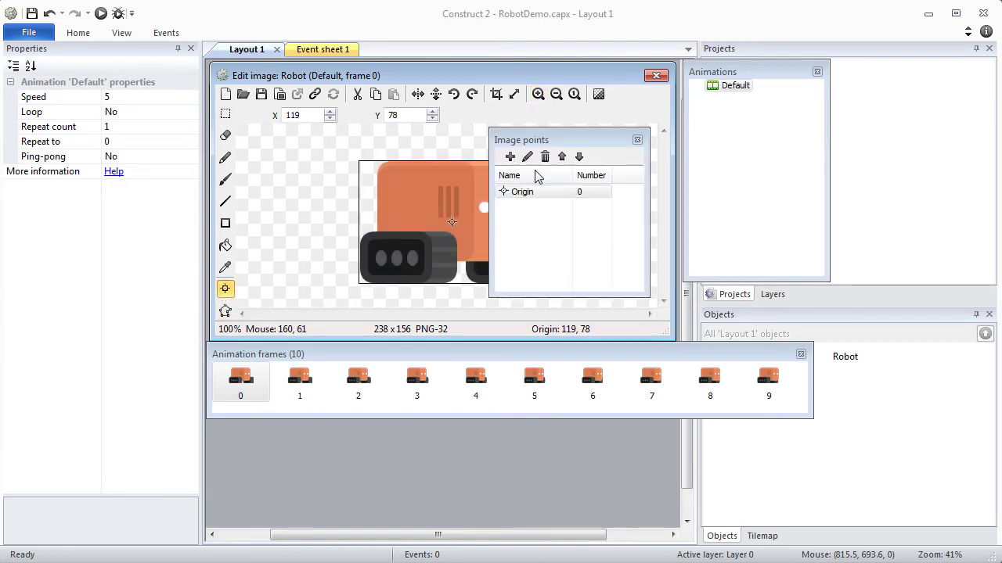
left_click_drag(553, 141, 648, 133)
right_click(632, 185)
mouse_move(763, 284)
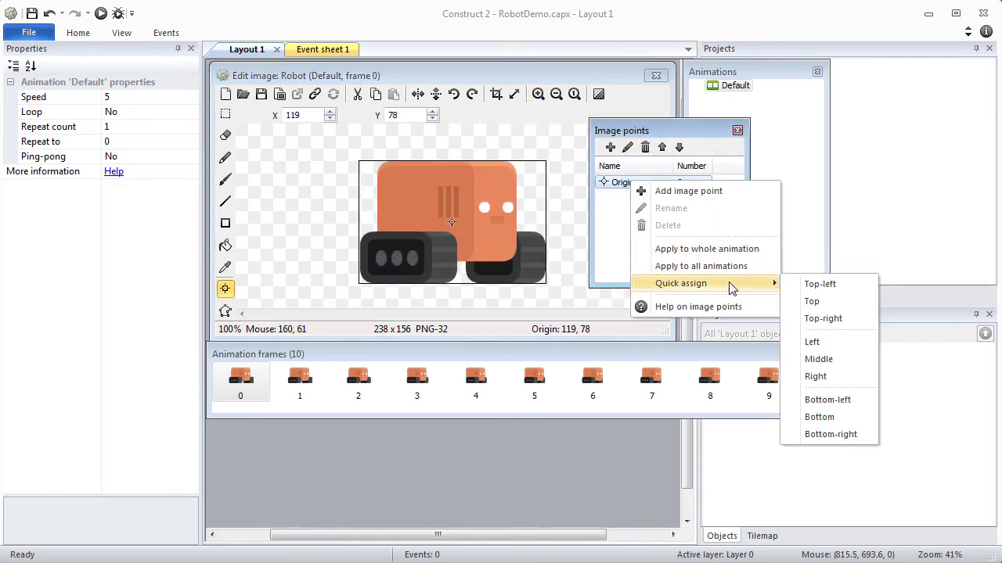
left_click(825, 357)
right_click(636, 186)
mouse_move(702, 286)
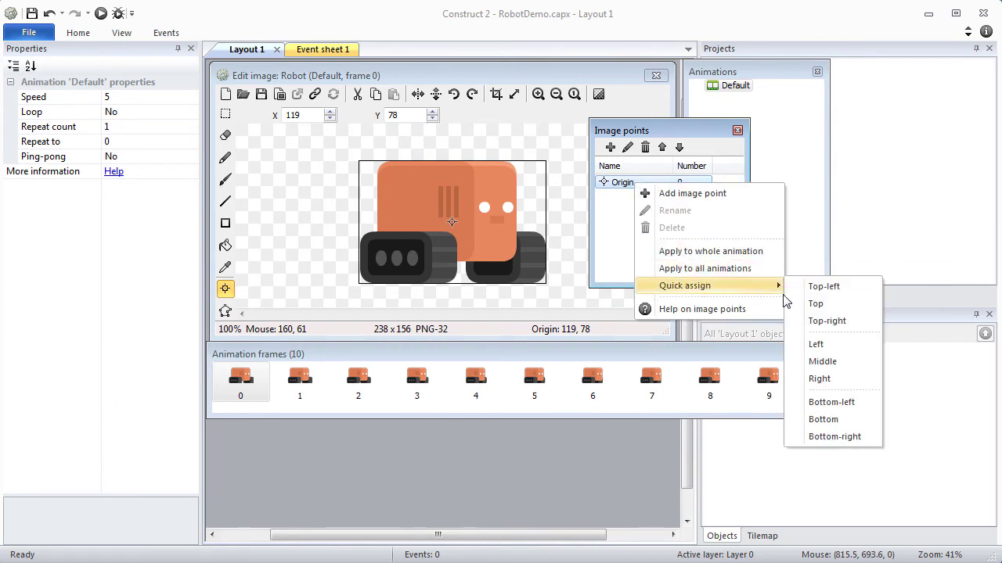
left_click(823, 418)
right_click(638, 185)
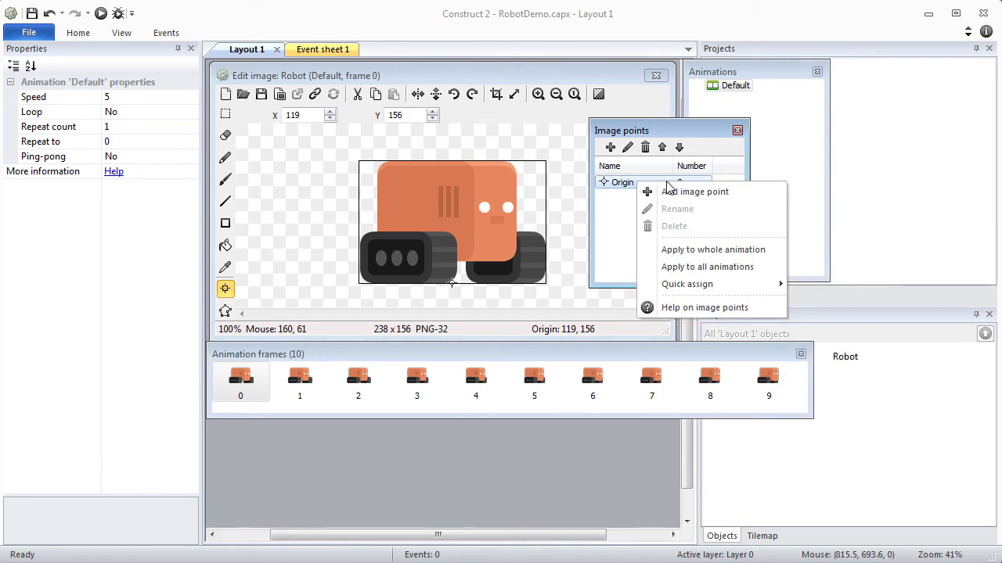
left_click(693, 249)
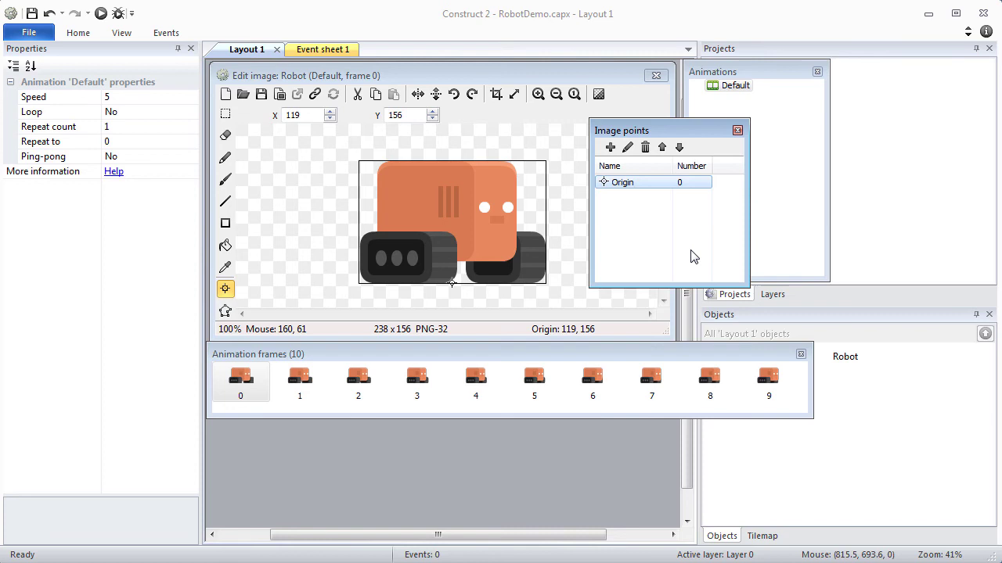
left_click(737, 131)
- Give frames 0 through 4 a guessed collision polygon each
left_click(225, 311)
right_click(436, 219)
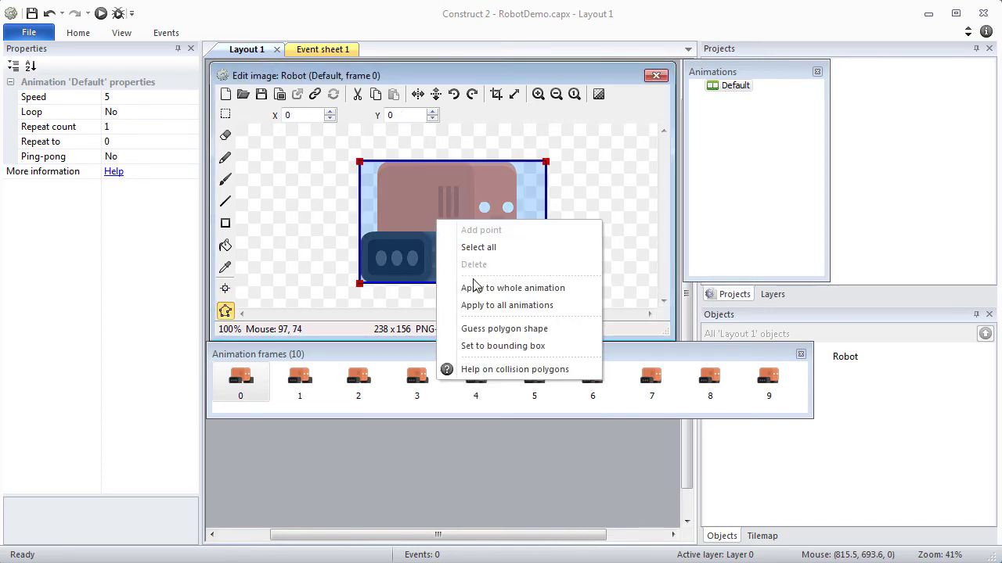
left_click(493, 327)
left_click(299, 379)
right_click(401, 263)
left_click(427, 373)
left_click(358, 379)
right_click(427, 214)
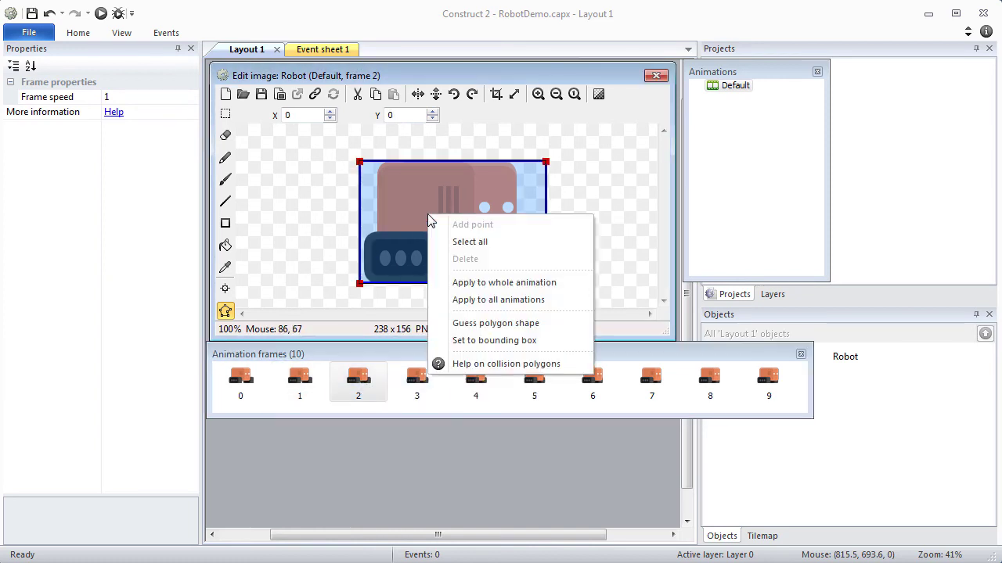
left_click(481, 324)
left_click(417, 380)
right_click(433, 221)
left_click(489, 335)
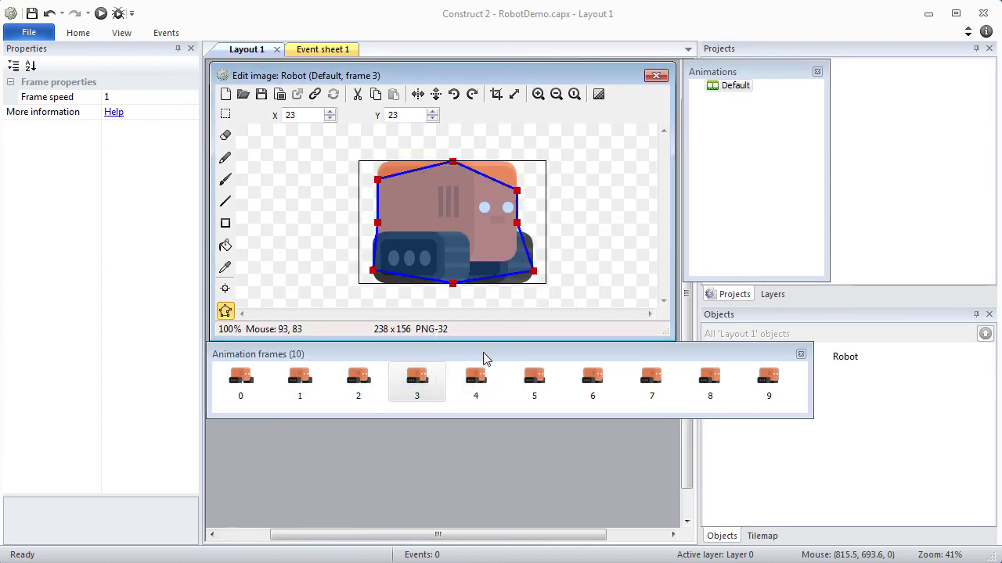
left_click(475, 380)
right_click(467, 210)
left_click(517, 317)
- Give frames 5 through 9 a guessed collision polygon each
left_click(533, 380)
right_click(479, 224)
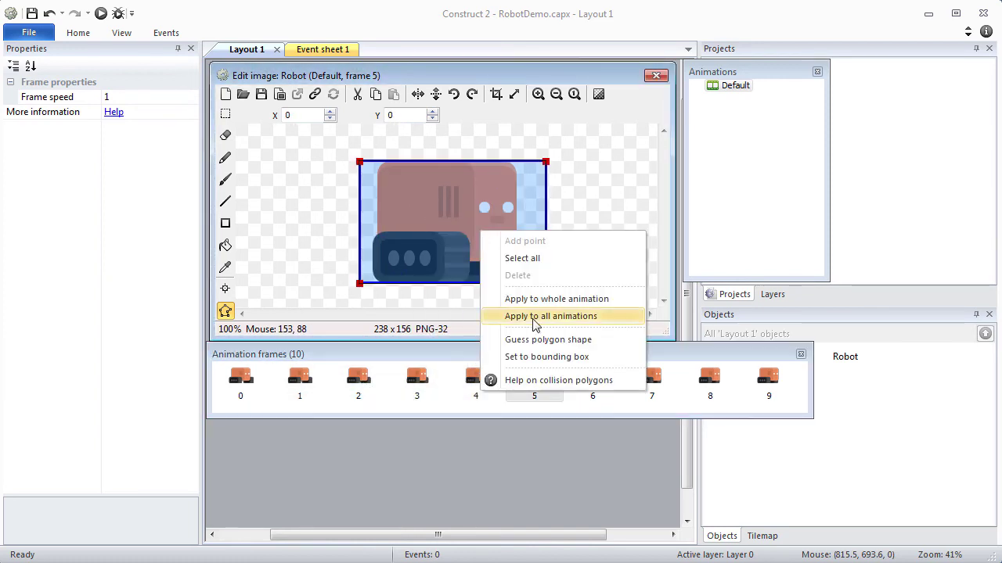
left_click(516, 331)
left_click(592, 379)
right_click(510, 235)
left_click(566, 347)
left_click(651, 380)
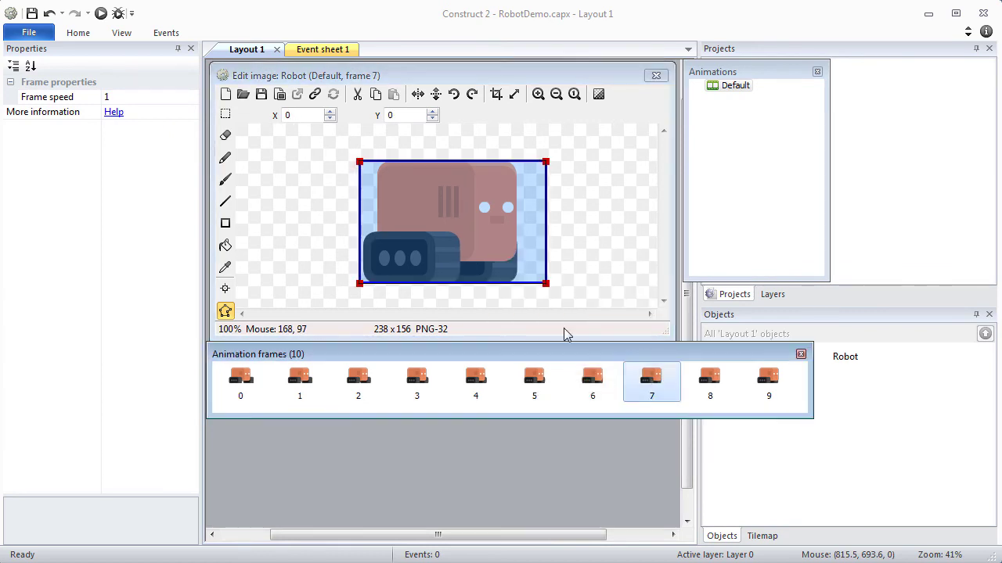
right_click(460, 227)
left_click(528, 336)
left_click(710, 380)
right_click(456, 196)
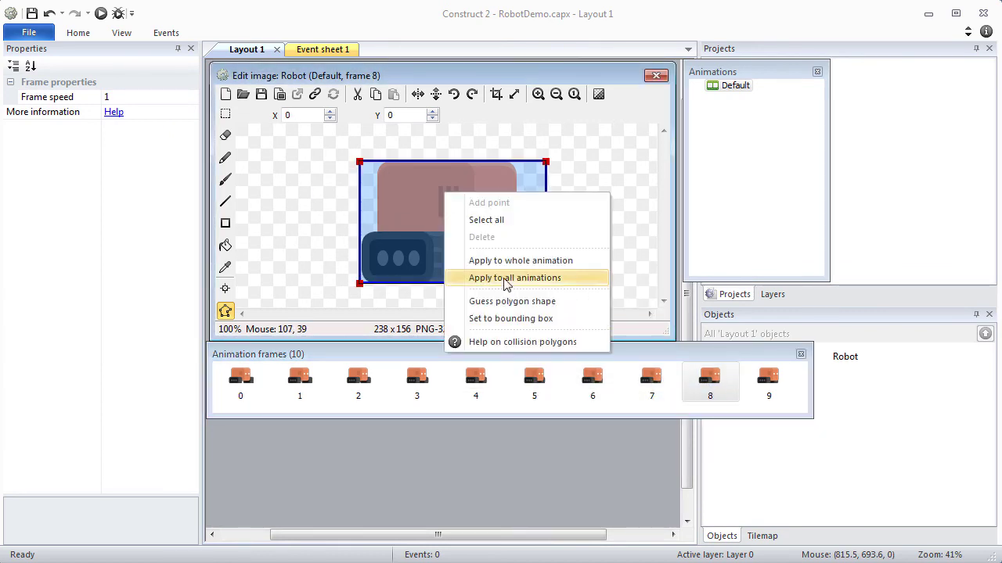
left_click(514, 299)
left_click(768, 379)
right_click(488, 250)
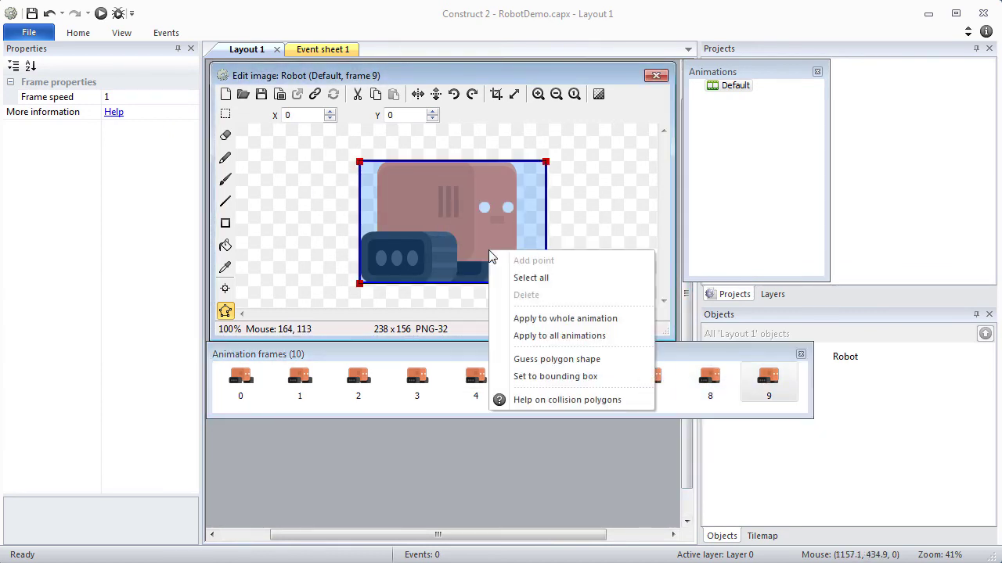
left_click(577, 356)
- Set the Default animation's Loop property so it loops forever
left_click(735, 86)
left_click(185, 98)
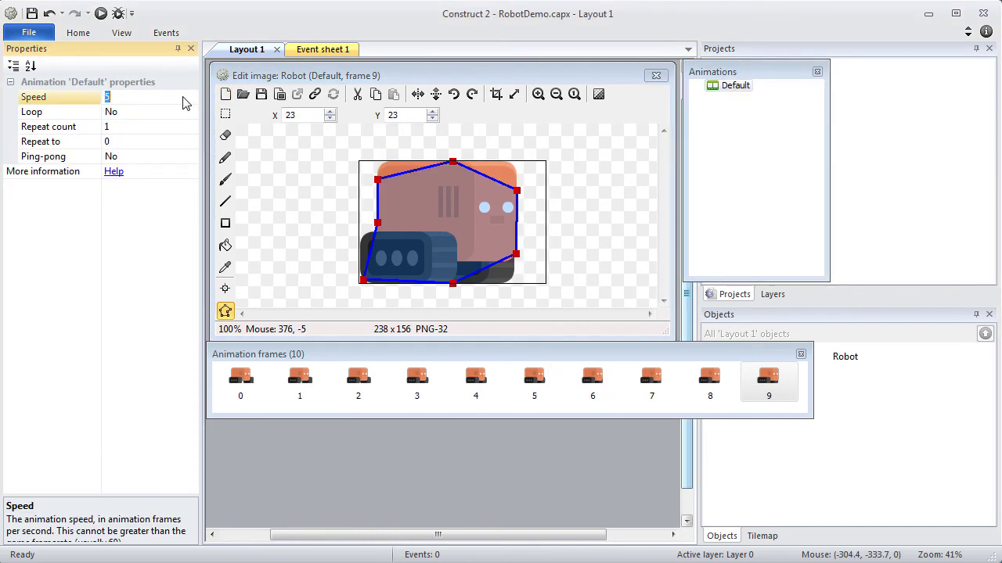
left_click(153, 112)
left_click(153, 111)
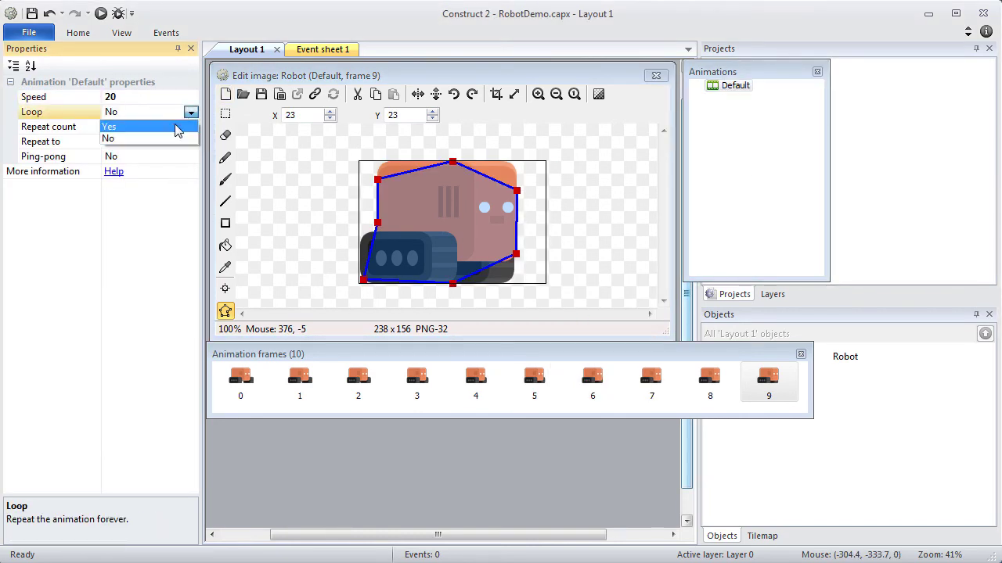
left_click(178, 132)
- Preview the Robot's Default animation playing
left_click(717, 90)
right_click(720, 89)
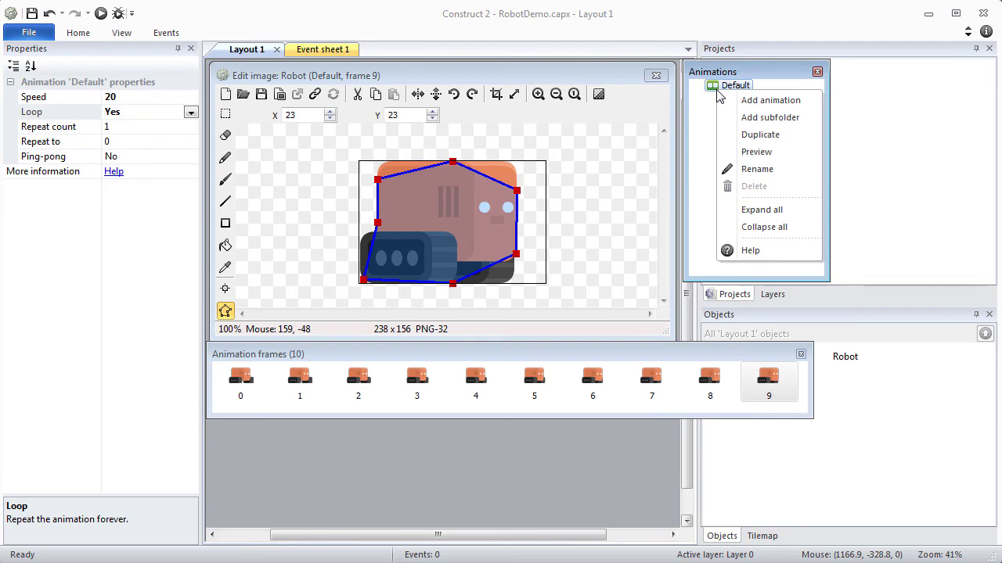
left_click(735, 153)
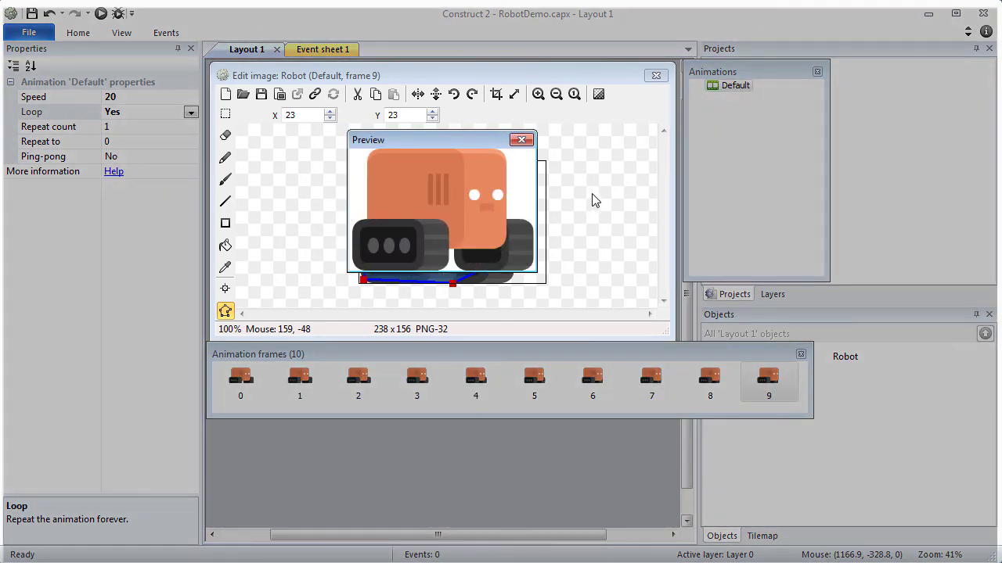
left_click(521, 140)
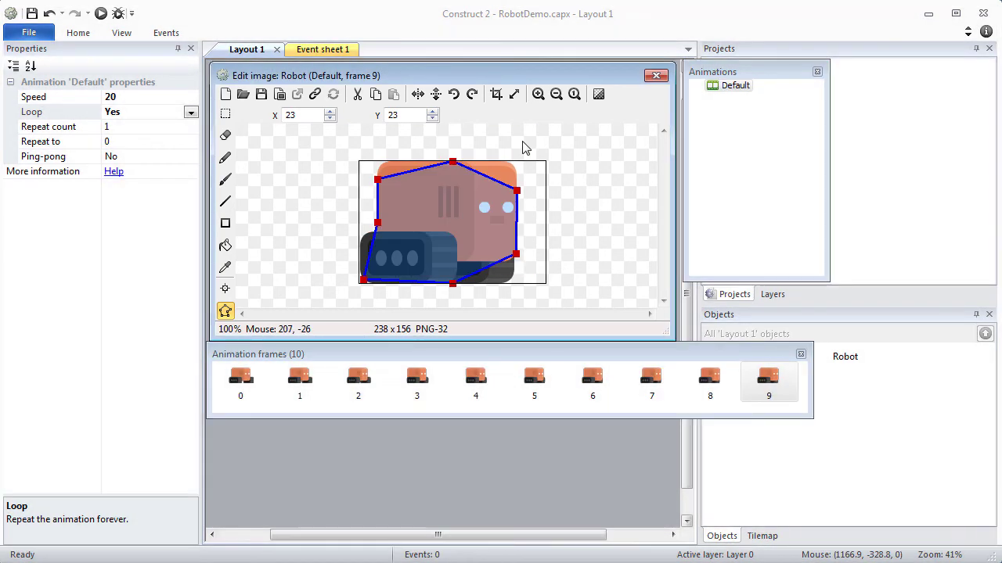
- Close the image editor and move the Robot down onto the brick floor, about 168 x 110
left_click(656, 75)
left_click_drag(339, 100, 337, 313)
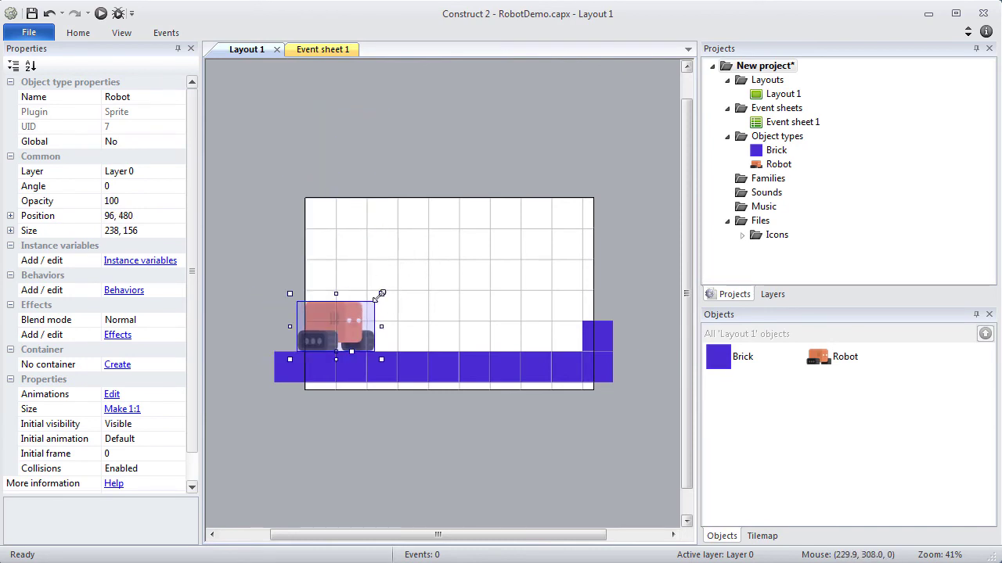
mouse_move(381, 293)
left_mouse_down()
mouse_move(365, 291)
mouse_move(381, 294)
left_mouse_up()
left_click(267, 270)
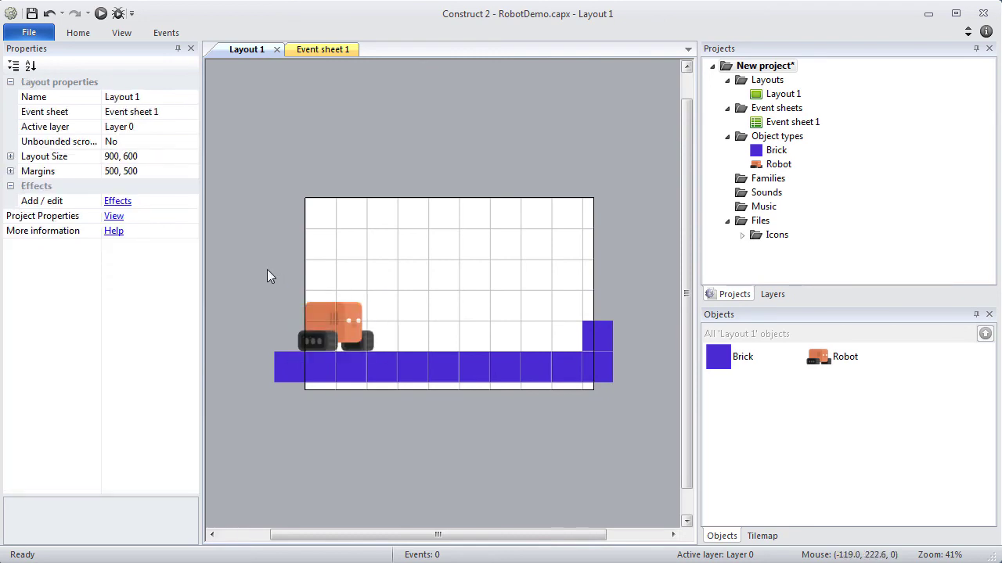
- Add the Platform movement behavior to the Robot object type
left_click(778, 164)
right_click(778, 165)
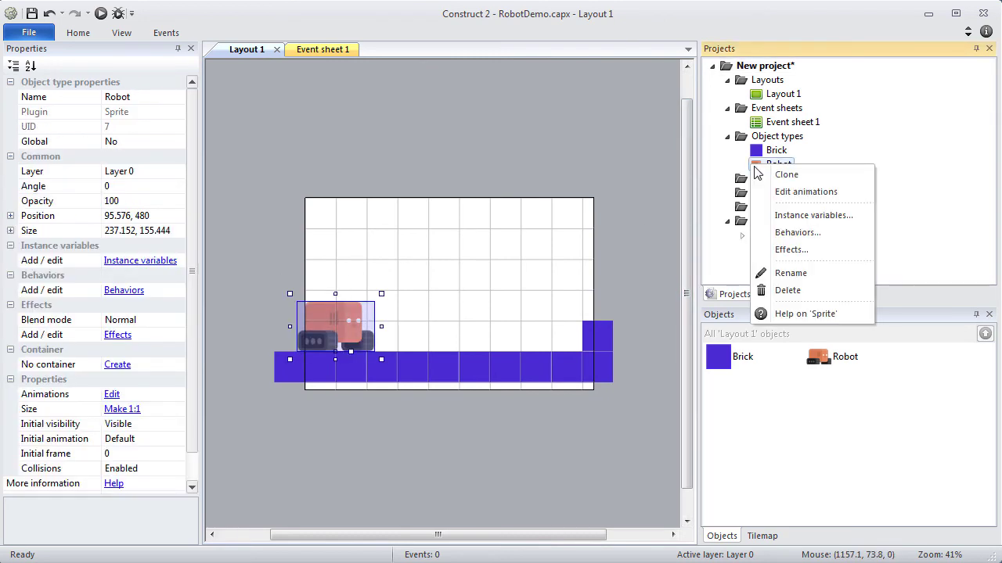
left_click(776, 233)
left_click_drag(360, 204, 534, 131)
left_click(358, 151)
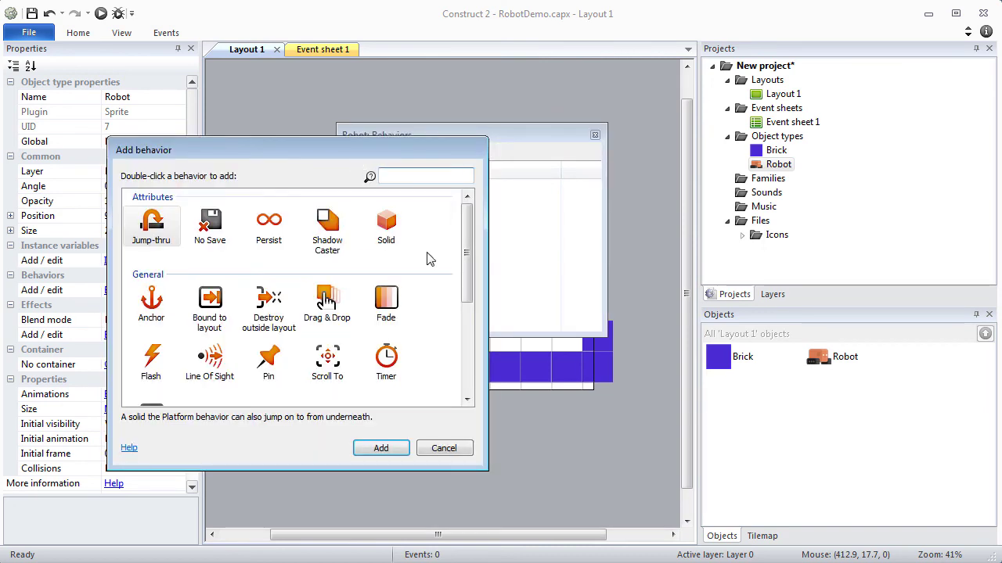
left_click_drag(469, 249, 469, 343)
left_click(209, 392)
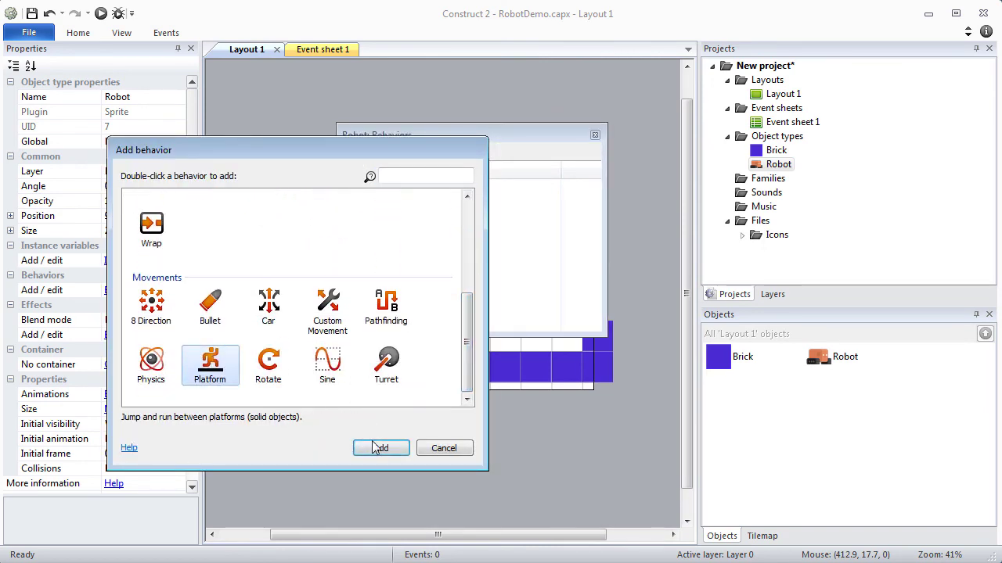
left_click(380, 448)
left_click(595, 135)
left_click(555, 143)
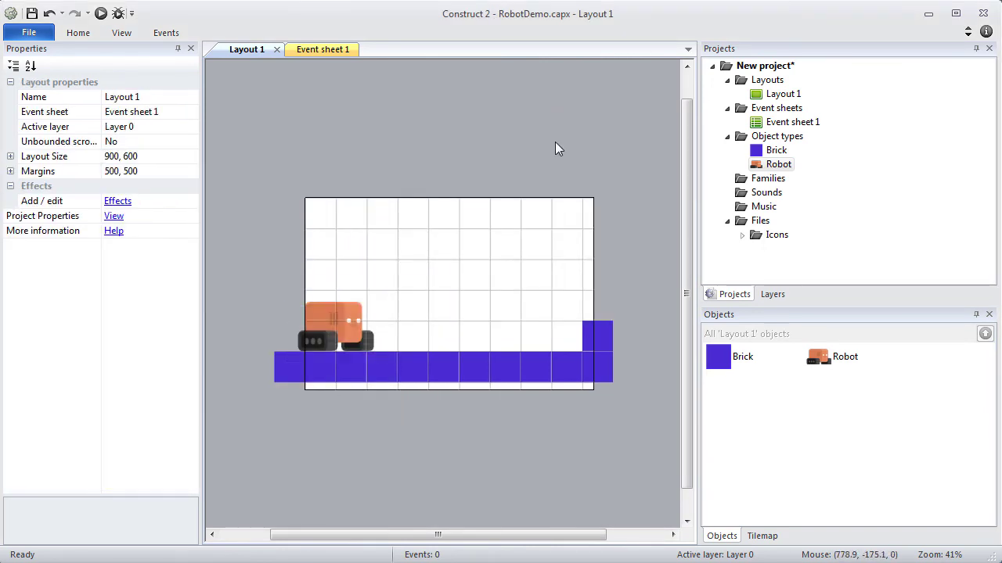
- Insert a Keyboard object into the project
right_click(756, 137)
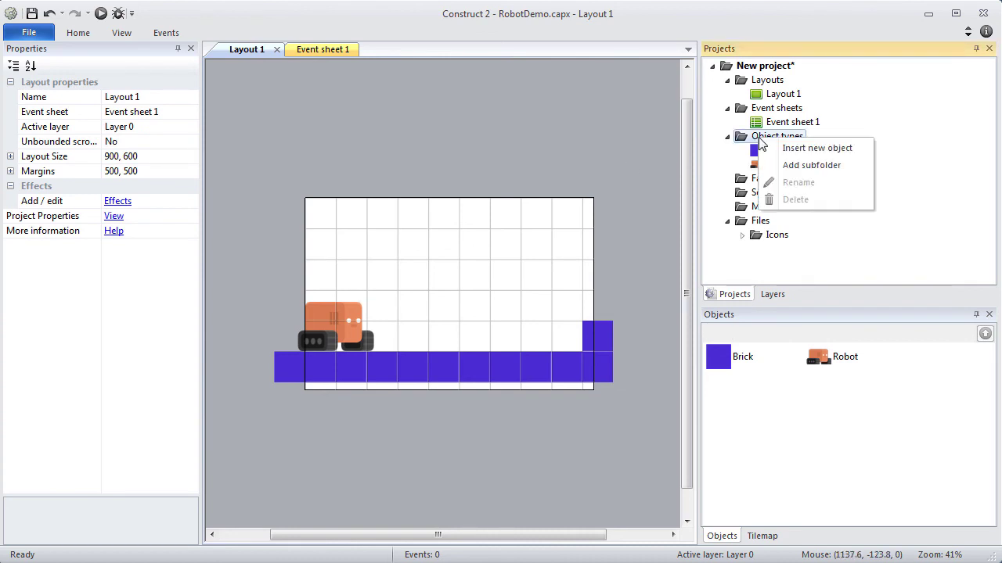
left_click(791, 147)
left_click_drag(620, 157, 620, 212)
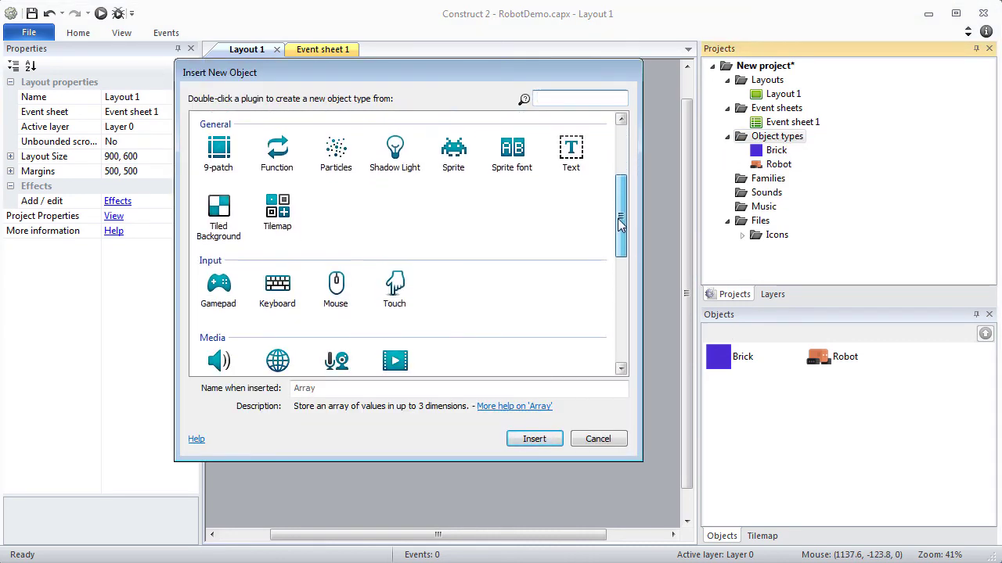
left_click(277, 282)
left_click(532, 440)
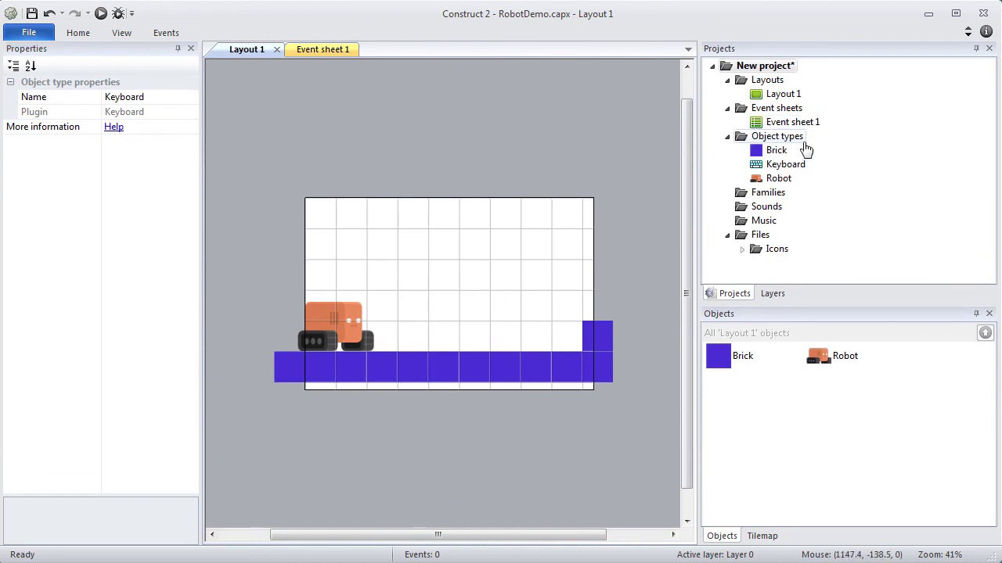
- On Event sheet 1, create an event triggered by Keyboard On Left arrow pressed
double_click(804, 125)
left_click(247, 76)
left_click(300, 236)
left_click_drag(331, 186, 399, 117)
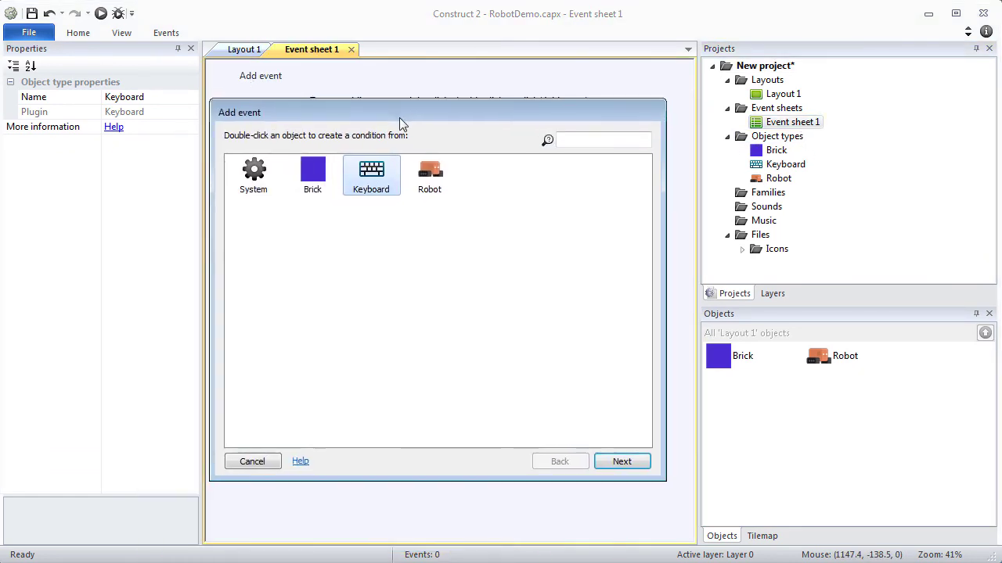
double_click(373, 173)
double_click(446, 252)
left_click(396, 296)
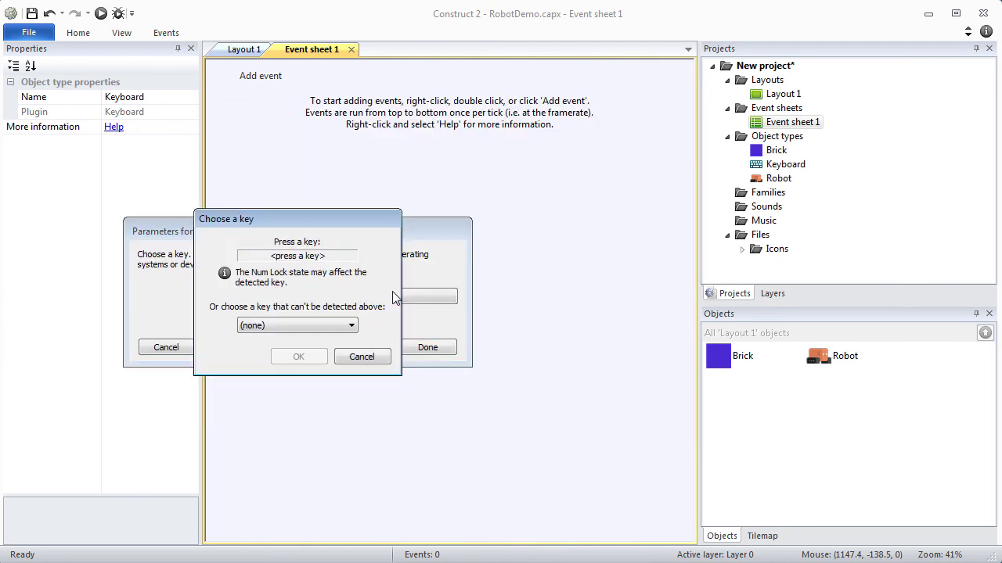
key("Left")
left_click(322, 356)
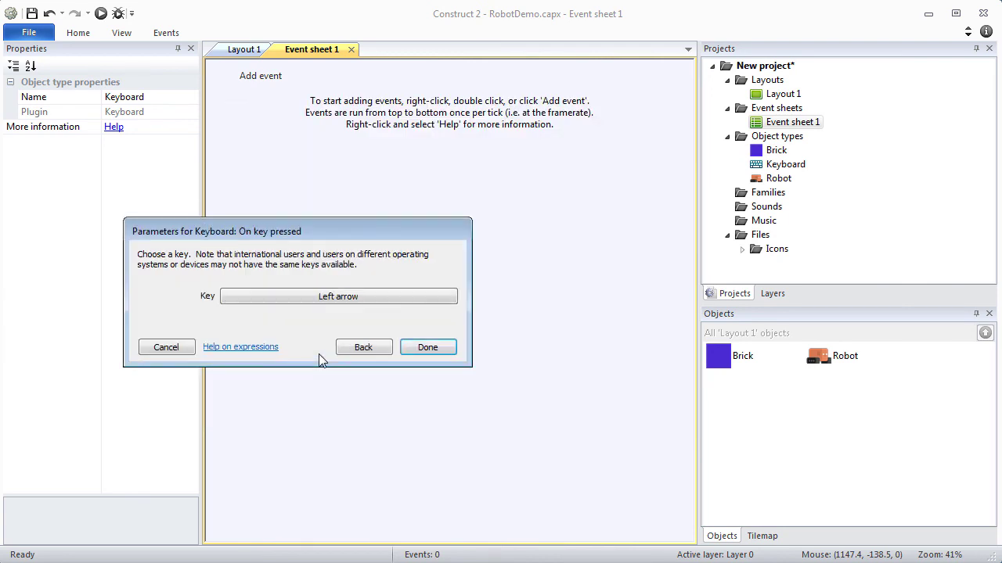
left_click(427, 347)
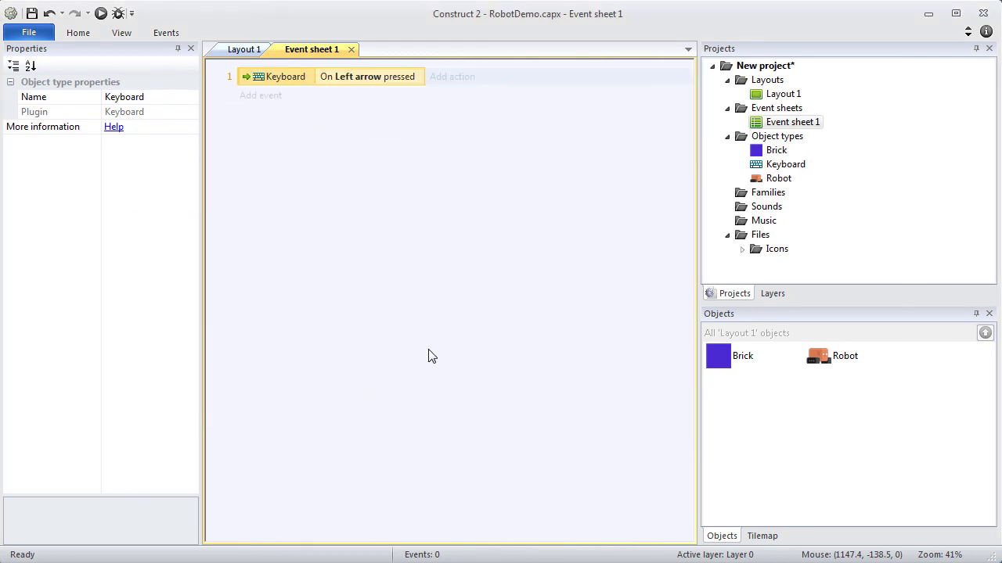
- Add an inverted Robot Is mirrored condition to that event
right_click(350, 91)
left_click(351, 105)
left_click(421, 182)
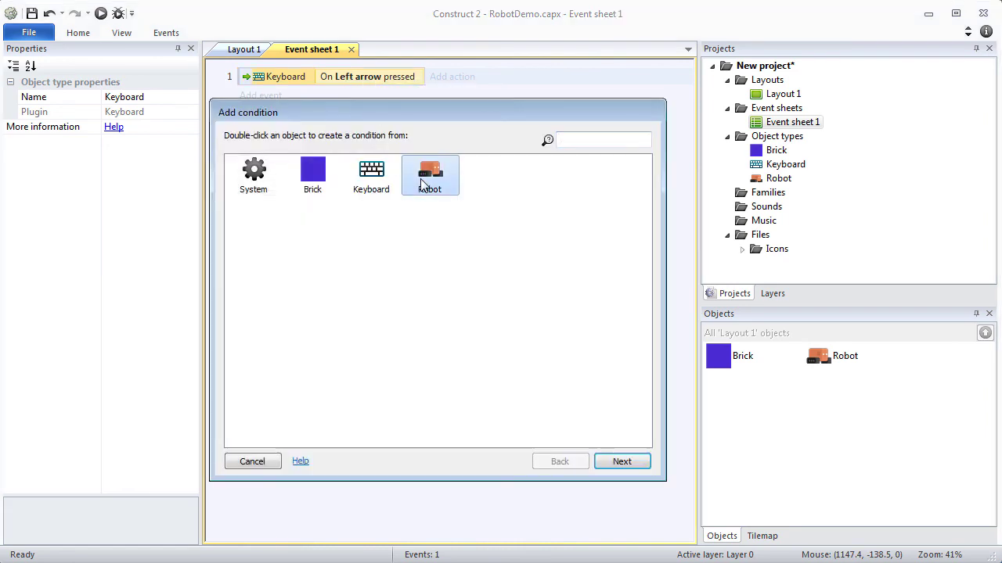
double_click(432, 182)
double_click(295, 313)
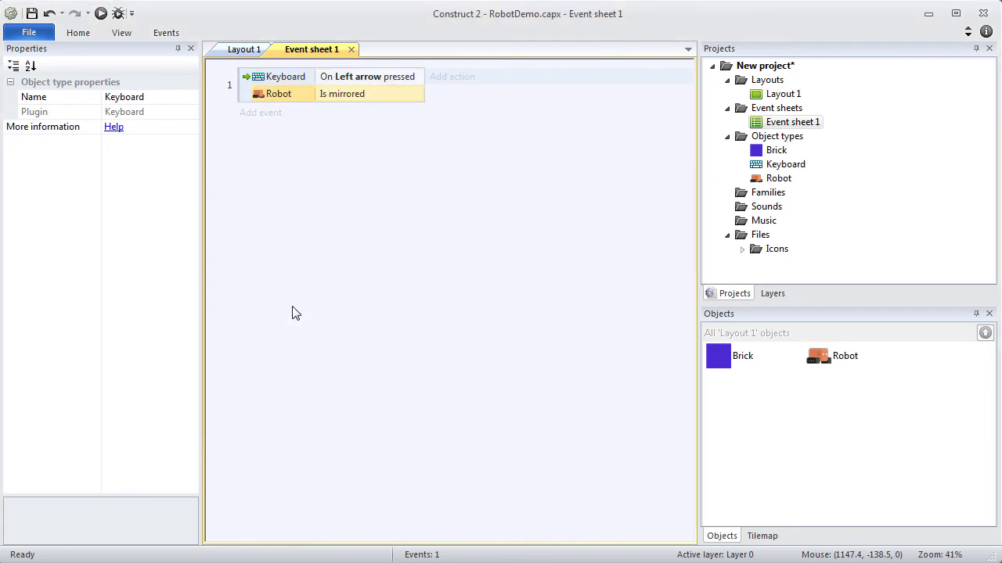
right_click(291, 93)
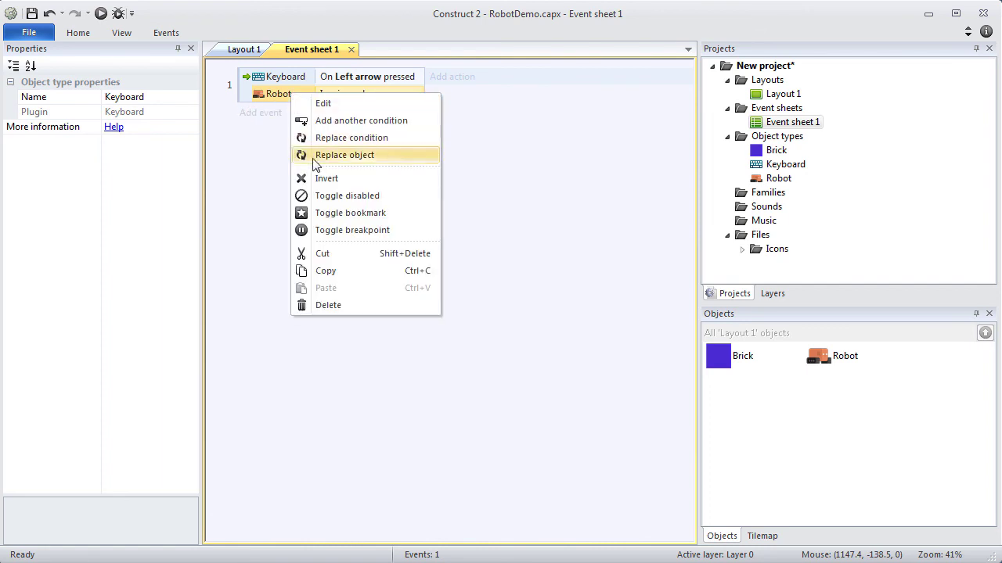
left_click(317, 178)
- Add the action Robot Set mirrored to Mirrored
left_click(446, 84)
double_click(357, 177)
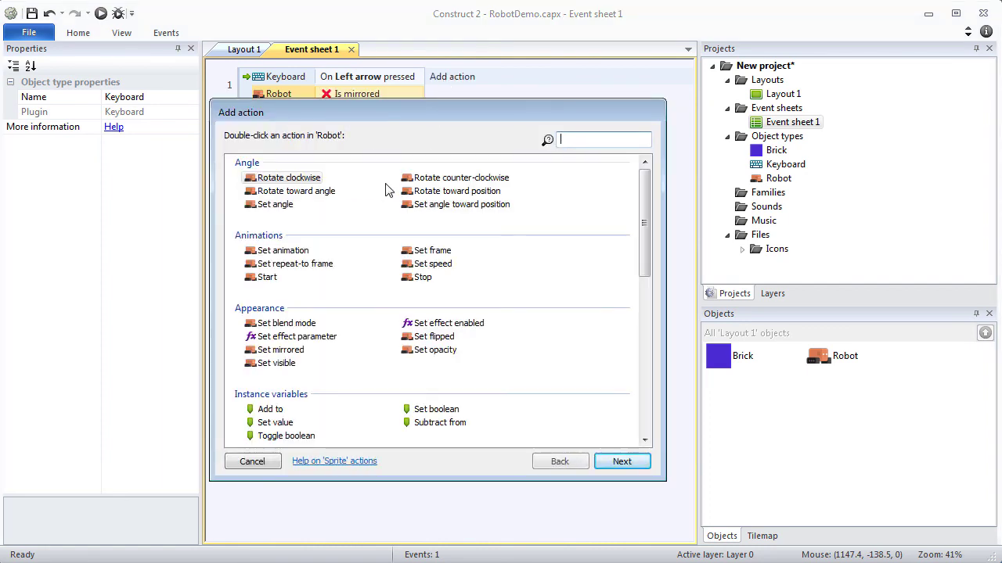
double_click(280, 349)
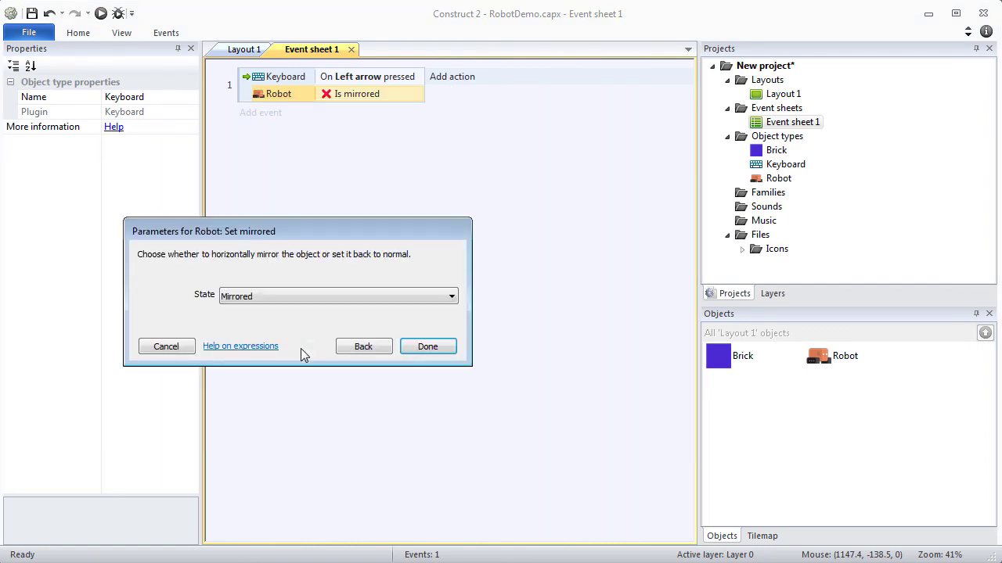
left_click(411, 344)
- Create event 2 triggered by Keyboard On Right arrow pressed
left_click(266, 113)
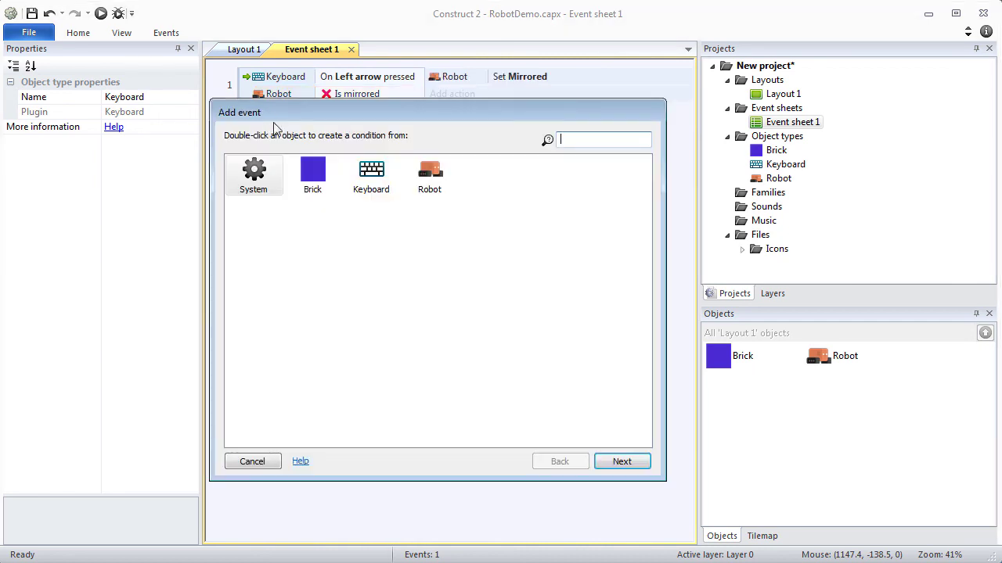
double_click(368, 171)
left_click(427, 252)
double_click(426, 252)
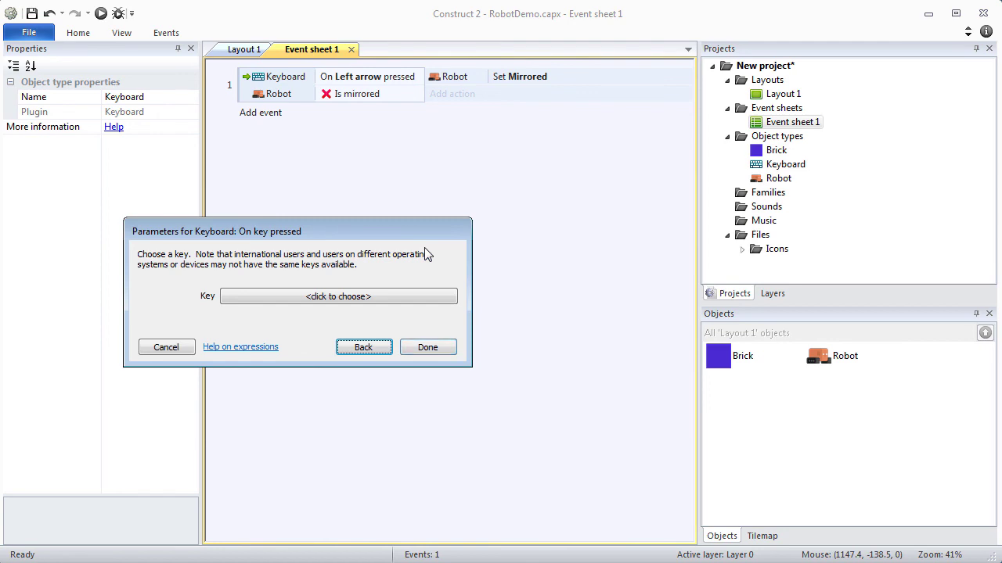
left_click(407, 304)
key("Right")
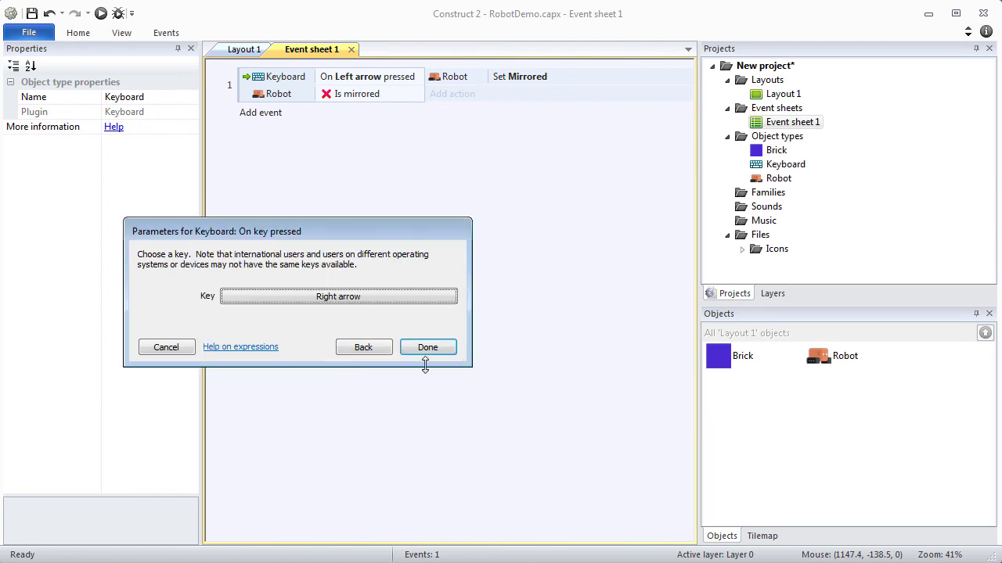
left_click(427, 349)
- Add a Robot Is mirrored condition to event 2
right_click(363, 118)
left_click(384, 147)
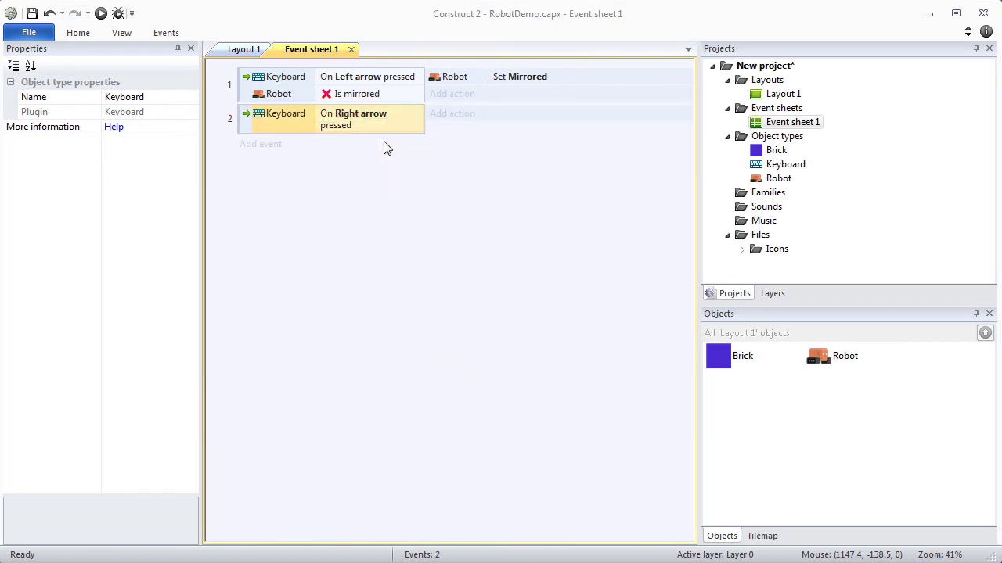
double_click(425, 181)
double_click(296, 310)
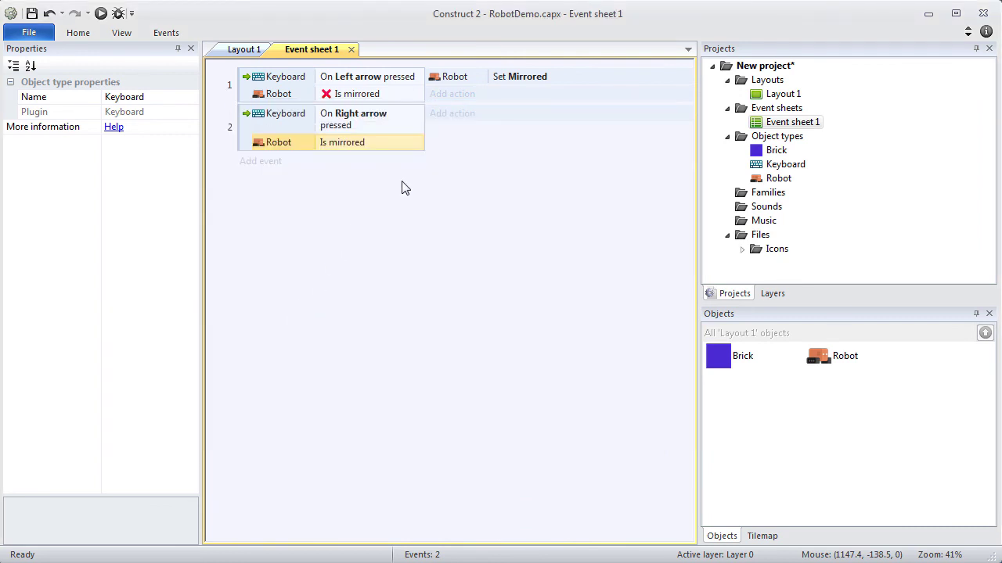
- Add the action Robot Set mirrored to Not mirrored
left_click(451, 113)
double_click(371, 185)
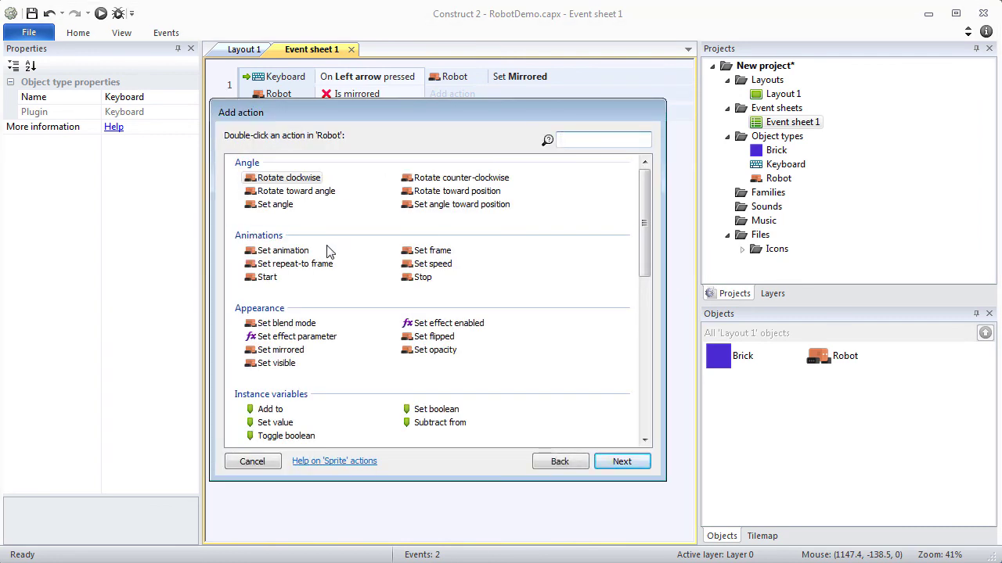
left_click(297, 352)
double_click(299, 354)
left_click(310, 299)
left_click(309, 324)
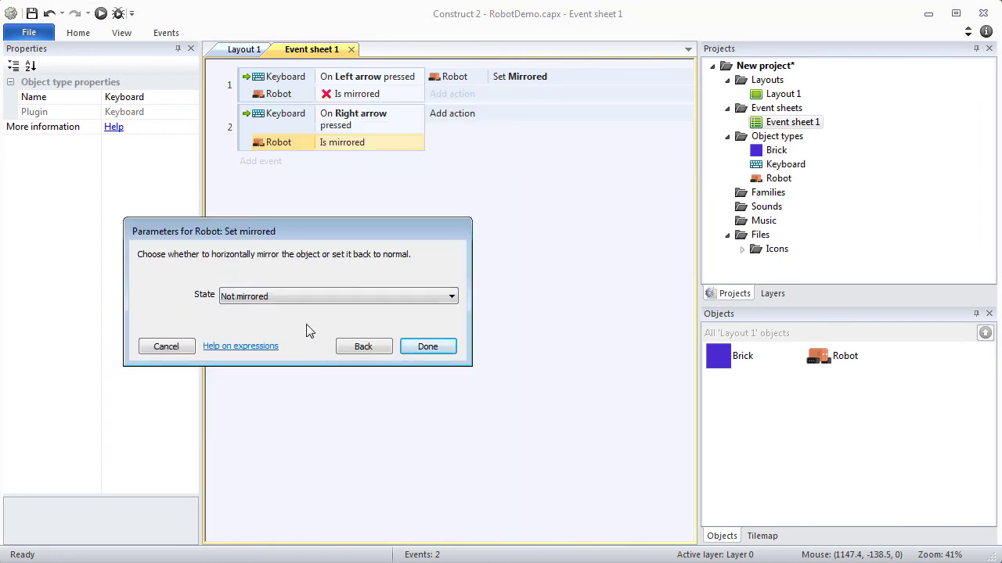
left_click(427, 348)
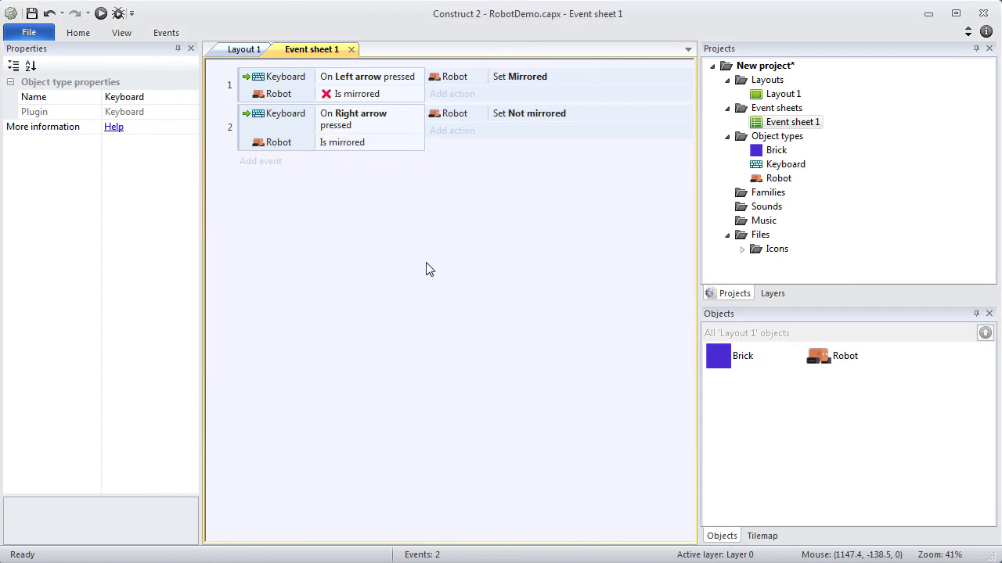